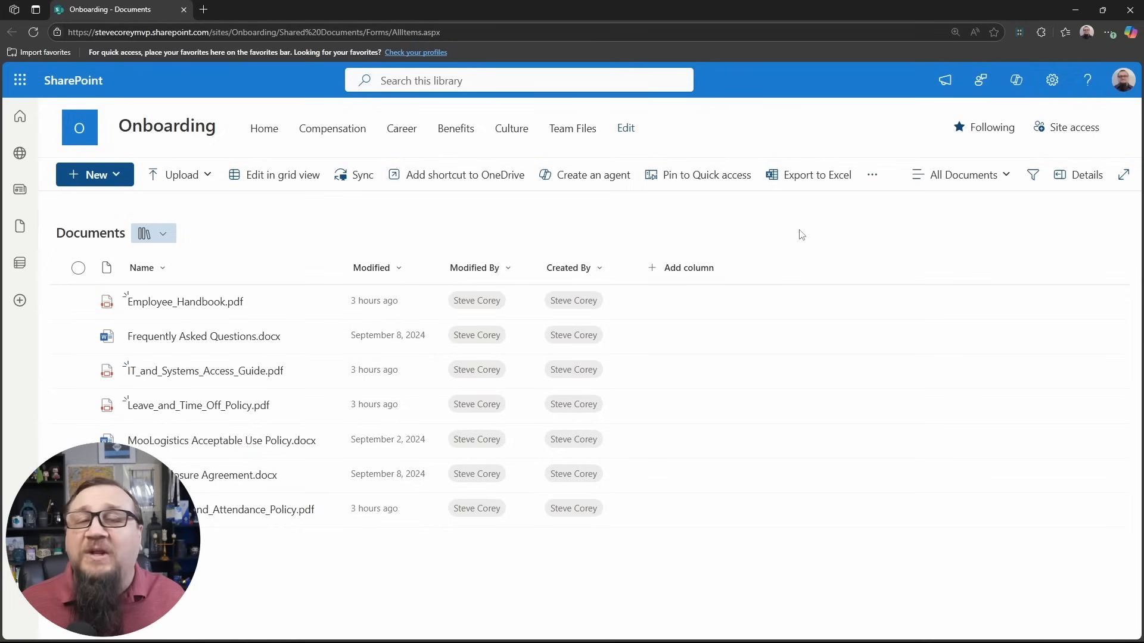
Start creating an agent from the Onboarding document library.
left_click(843, 237)
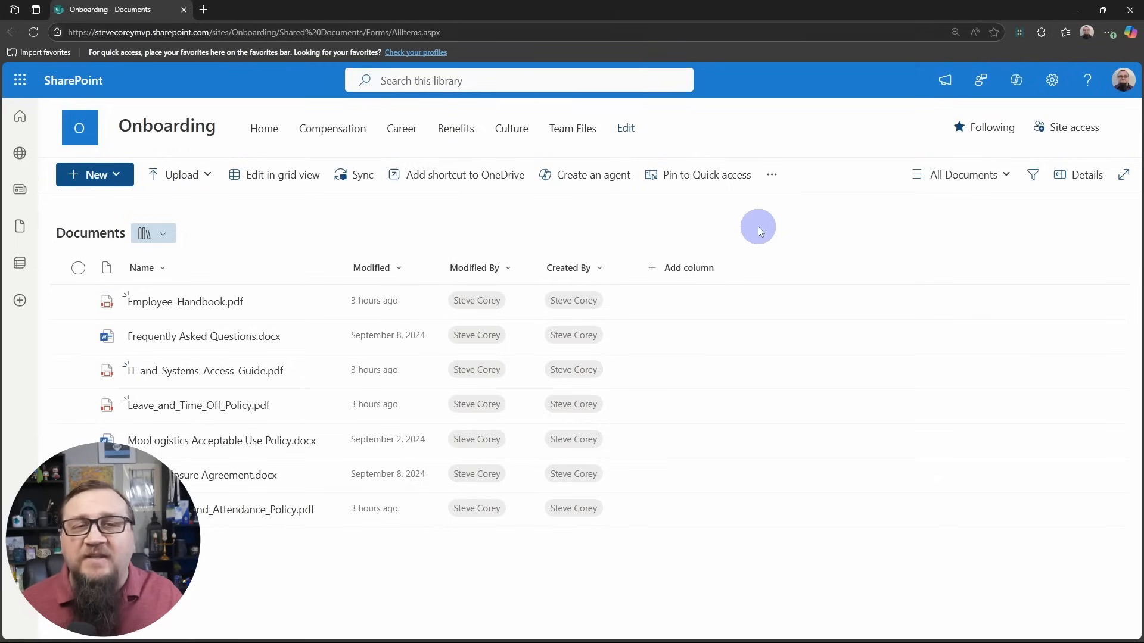
left_click(589, 174)
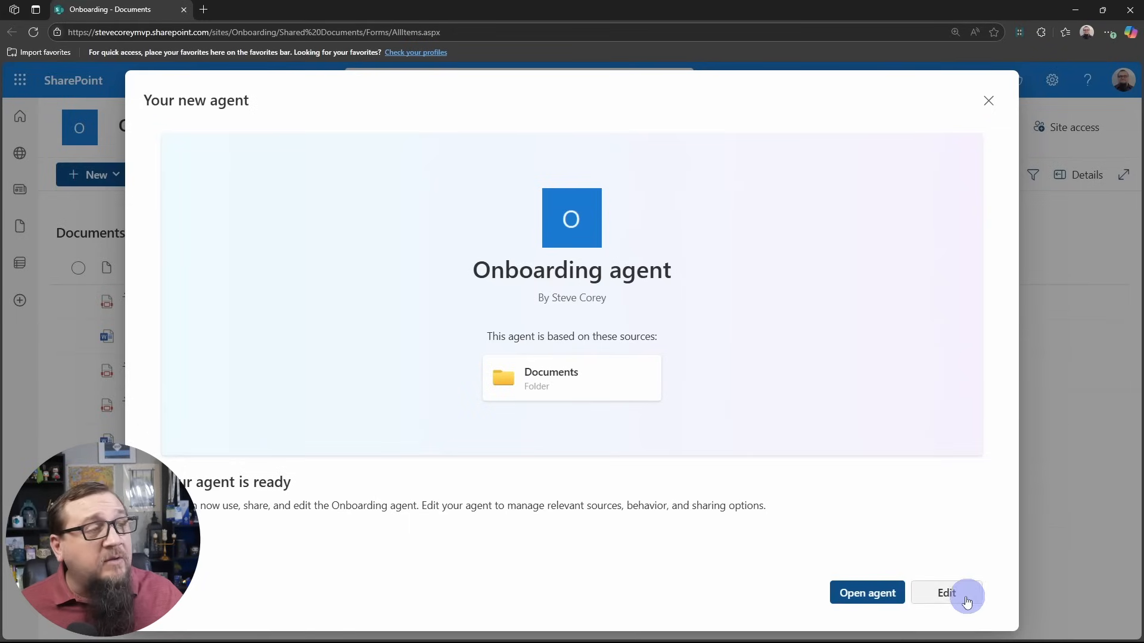
Edit the new agent and rename it OnboardIQ.
left_click(945, 594)
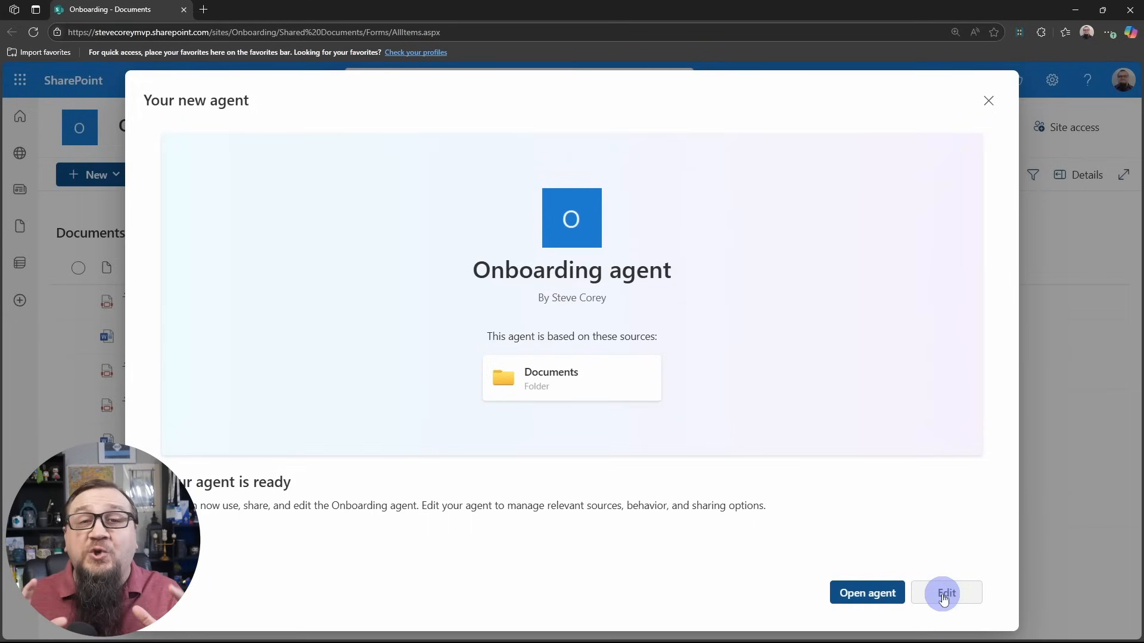
left_click(945, 596)
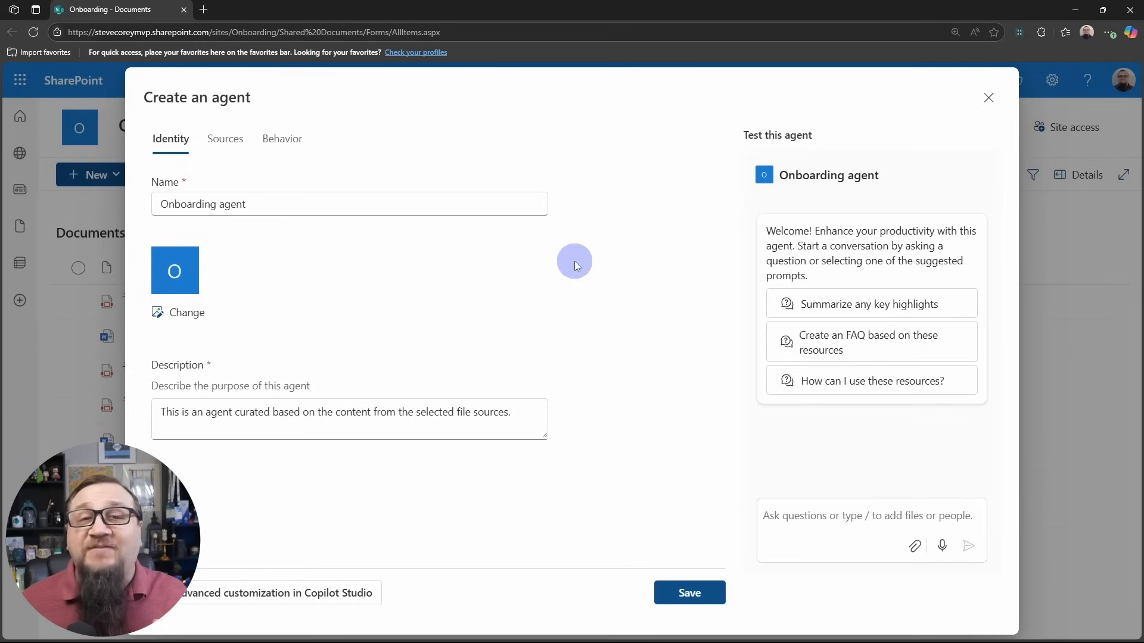
left_click(434, 213)
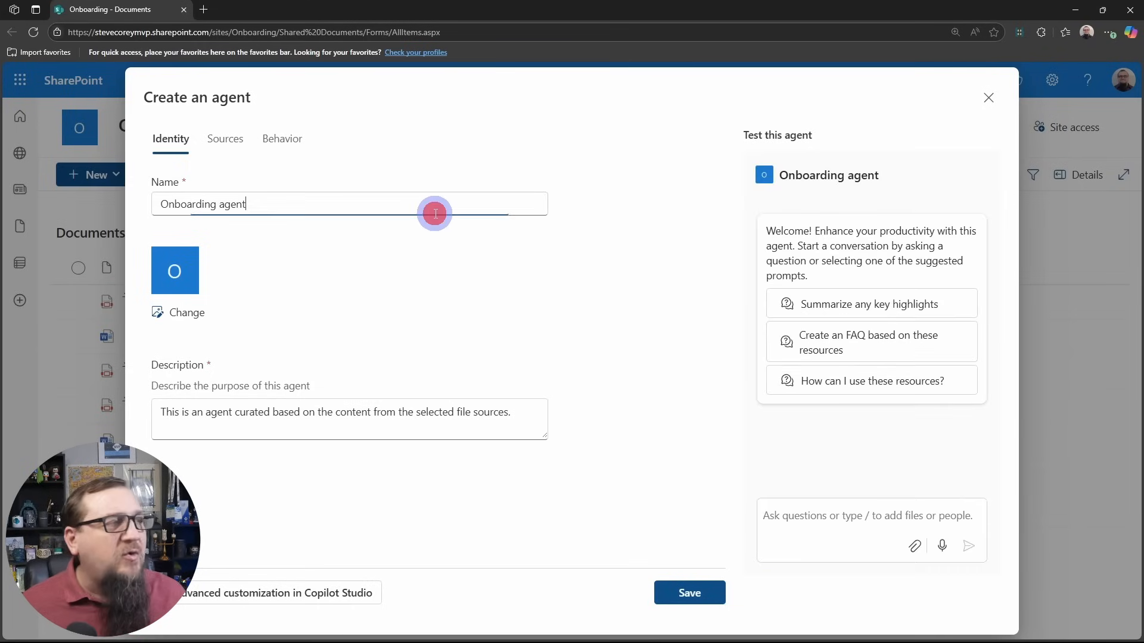
key("BackSpace")
key("BackSpace")
key("BackSpace")
key("BackSpace")
key("BackSpace")
key("BackSpace")
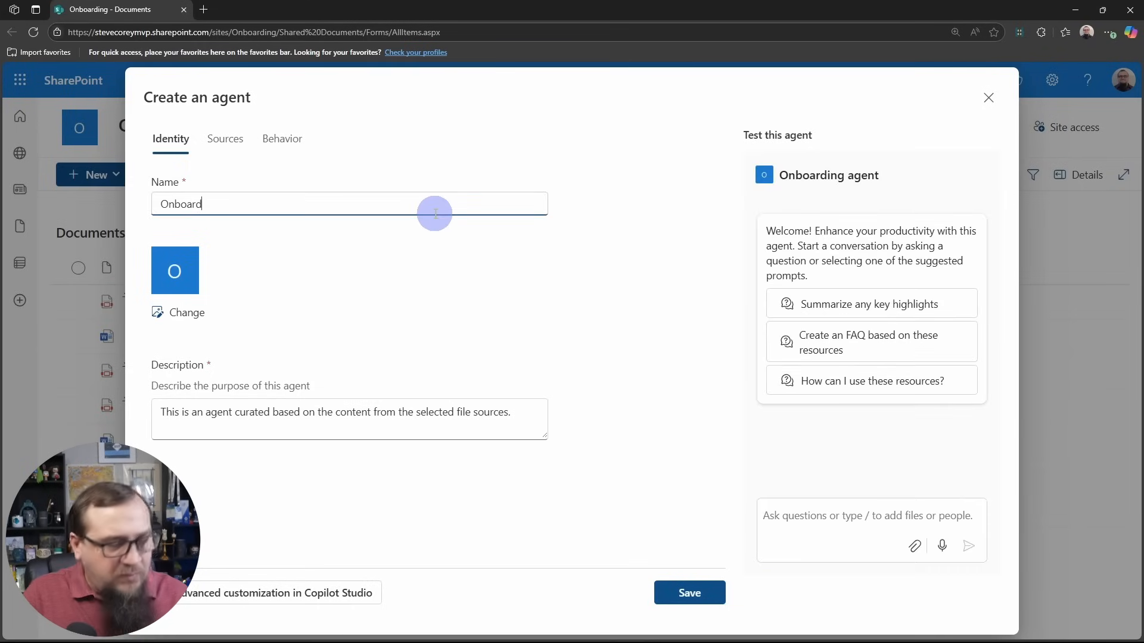
type("IQ")
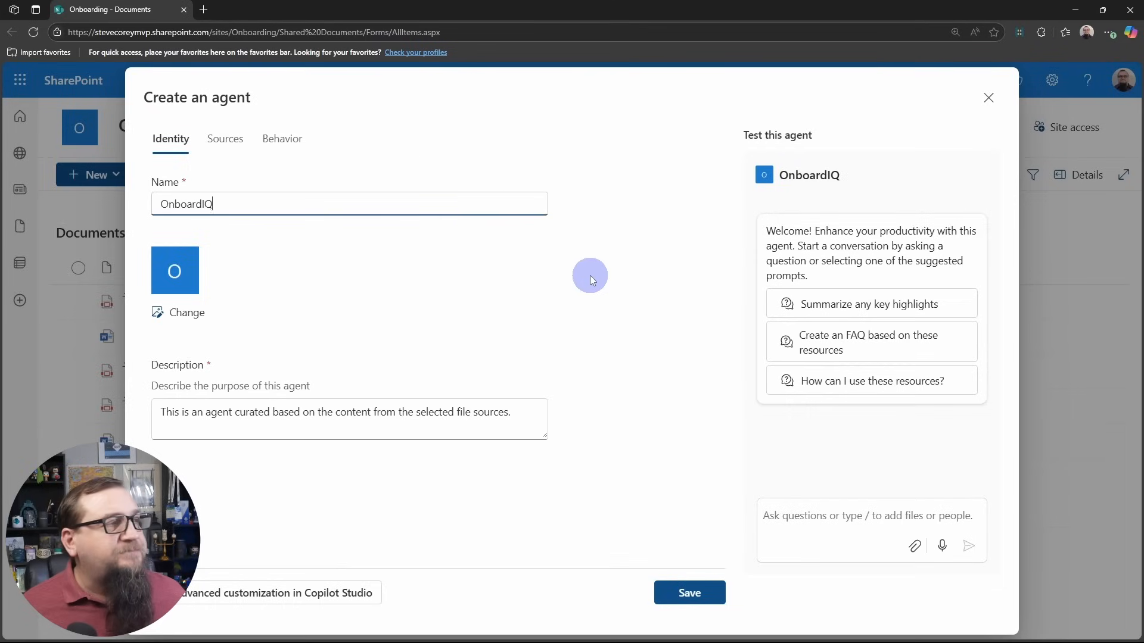
left_click(590, 276)
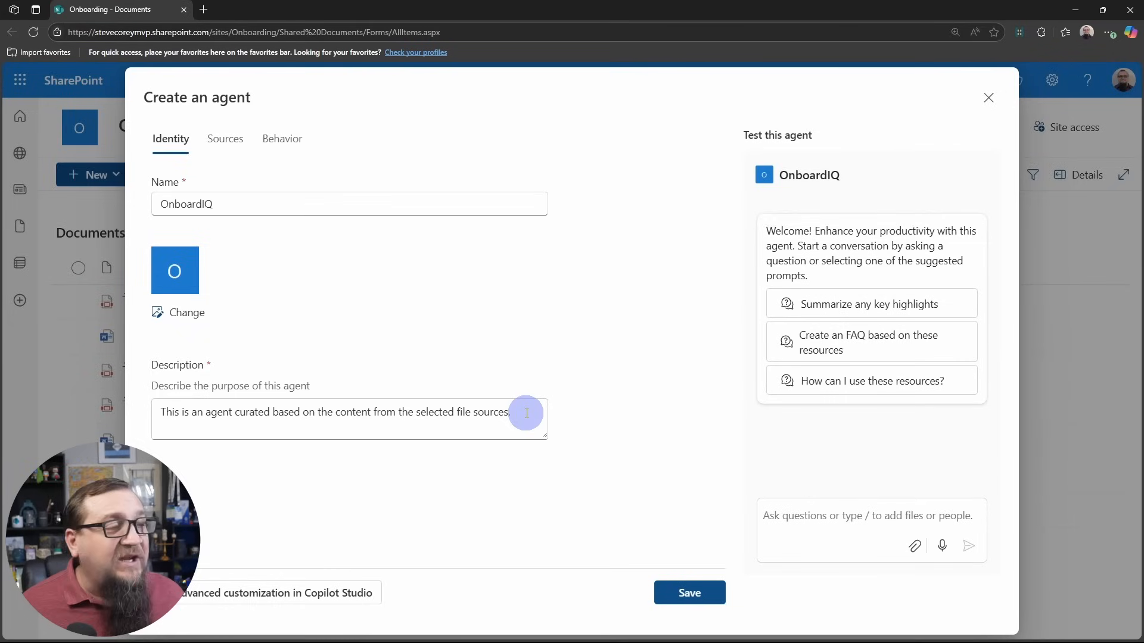
Describe it as an agent to help users with onboarding information, then move to Sources.
left_click(526, 414)
type("This is an agent to help users with onboarding information")
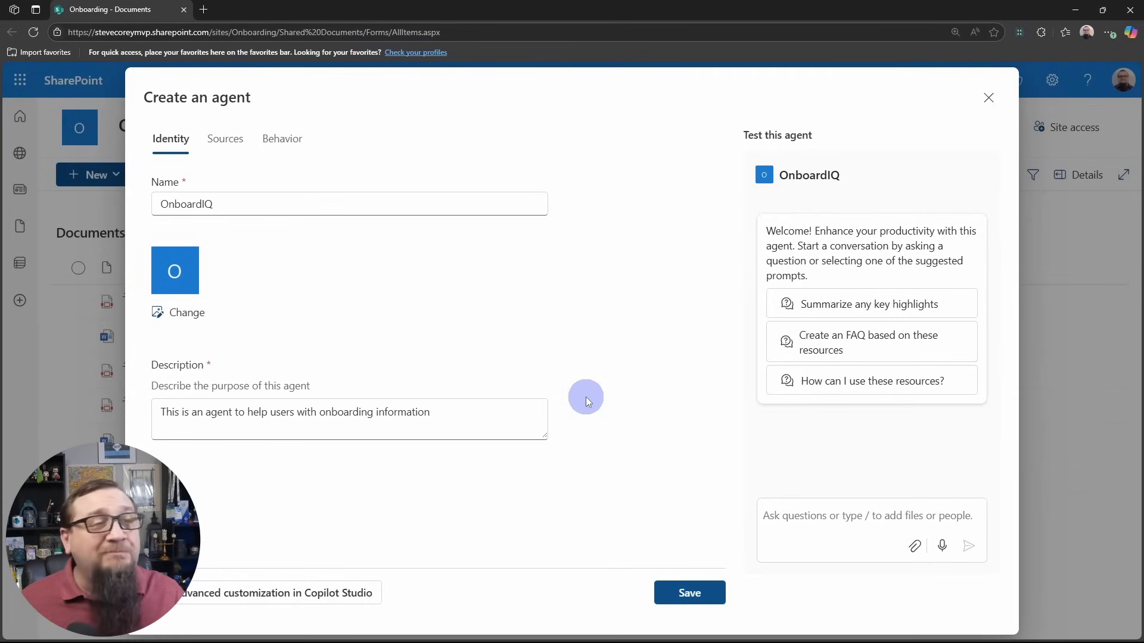
left_click(225, 138)
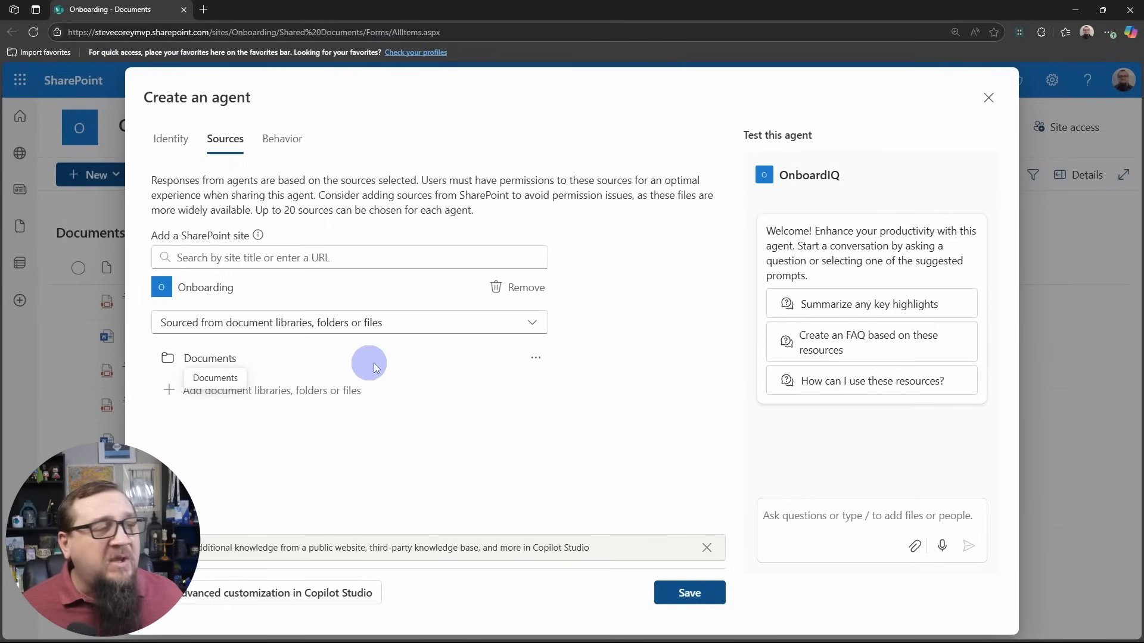
Remove the Documents folder source and add the whole Documents library instead.
left_click(539, 359)
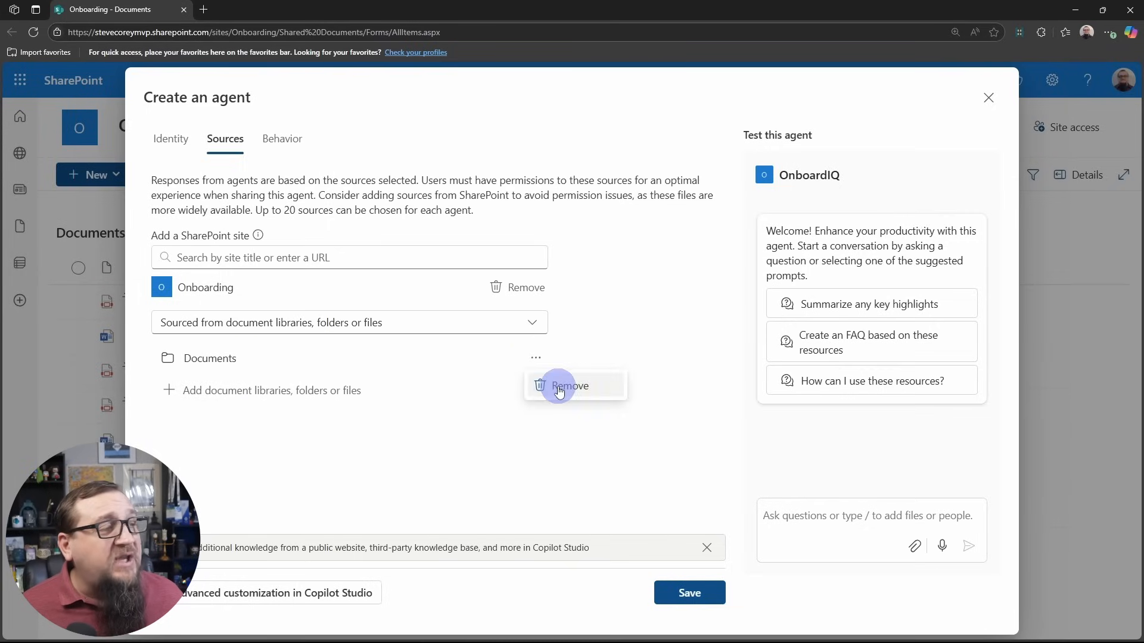
left_click(563, 383)
left_click(259, 355)
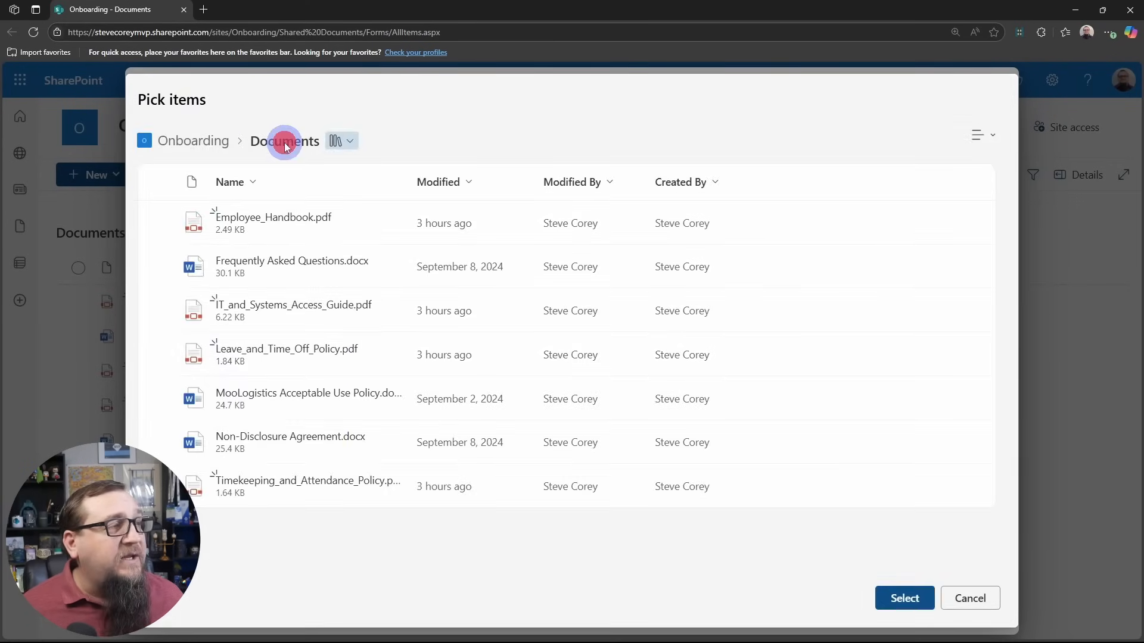
left_click(284, 141)
left_click(904, 599)
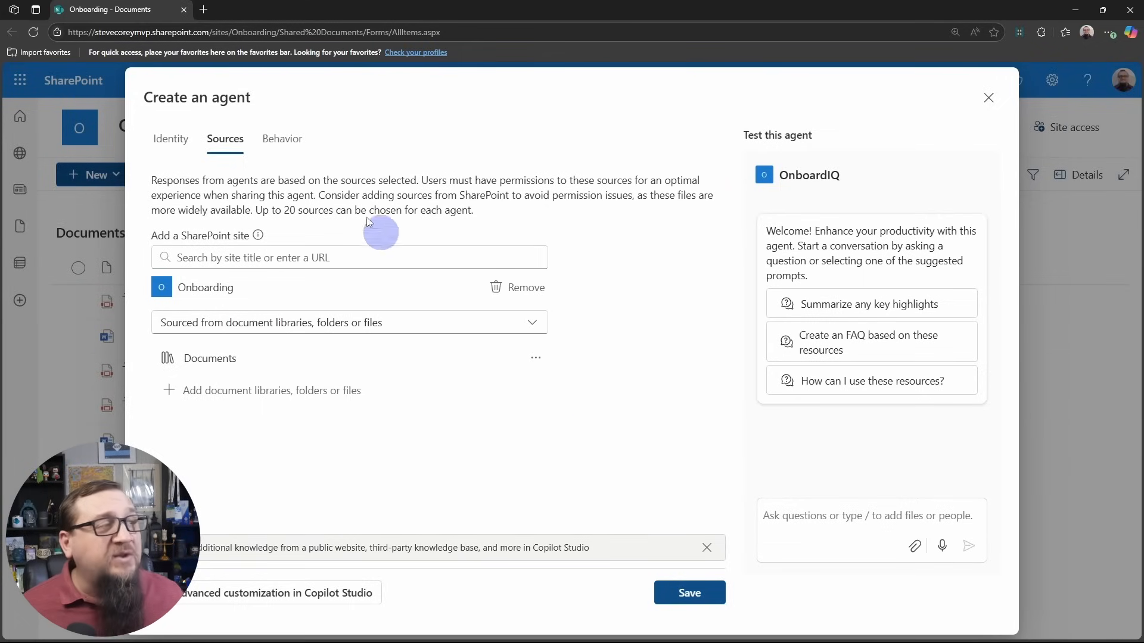
left_click(282, 137)
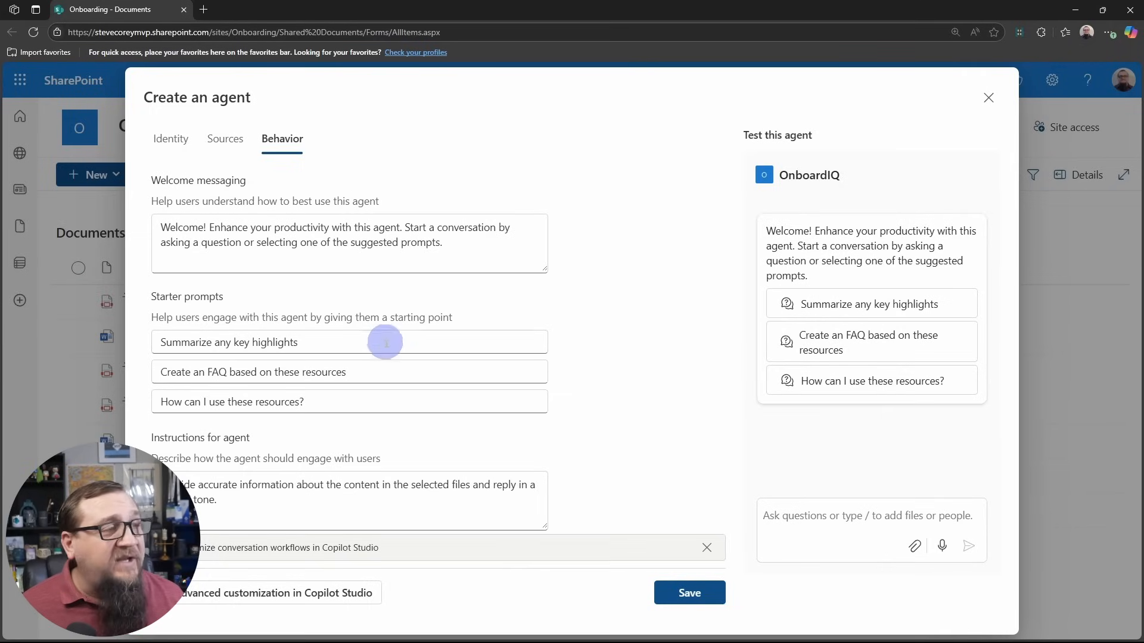
Change the welcome message to "Welcome! How can I help you?".
left_click(475, 247)
left_click_drag(444, 243, 213, 227)
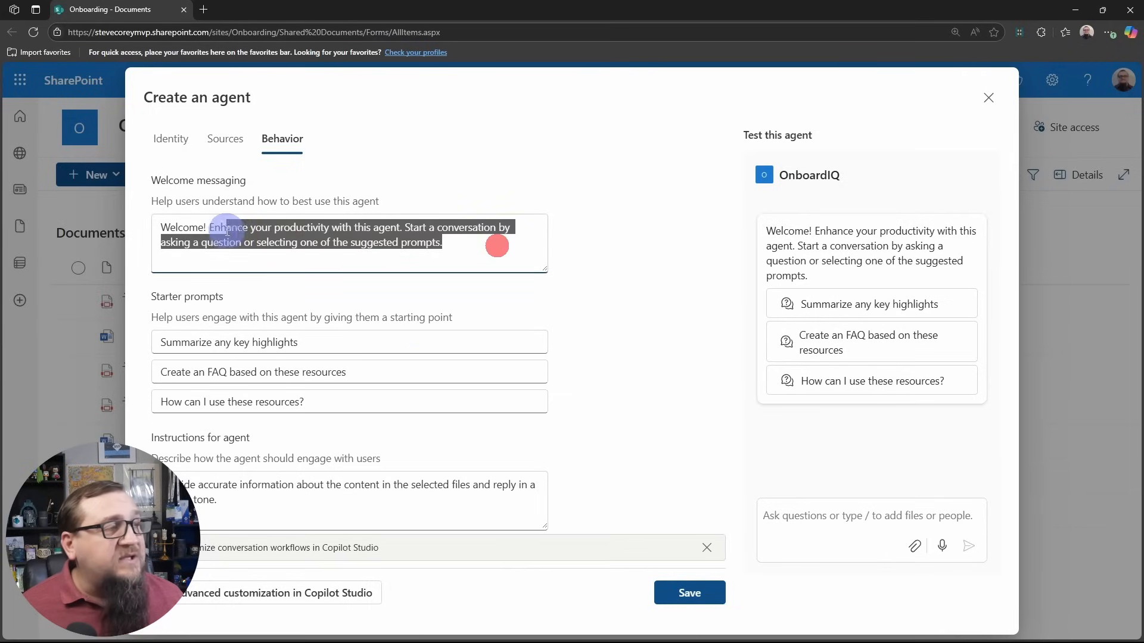
key("BackSpace")
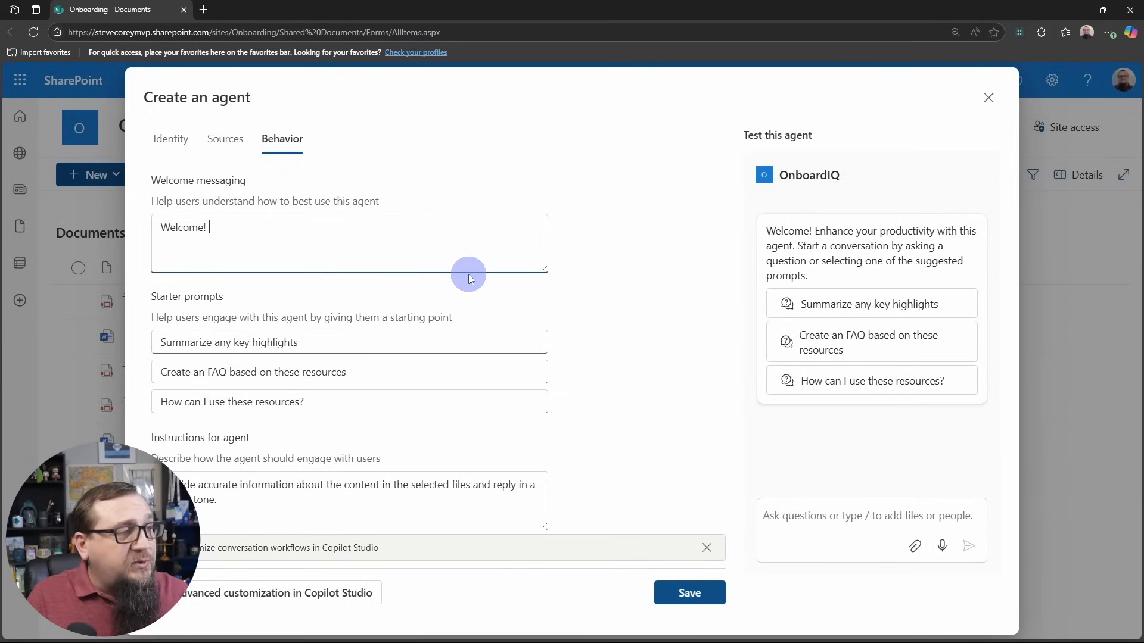
key("BackSpace")
key("BackSpace")
key("BackSpace")
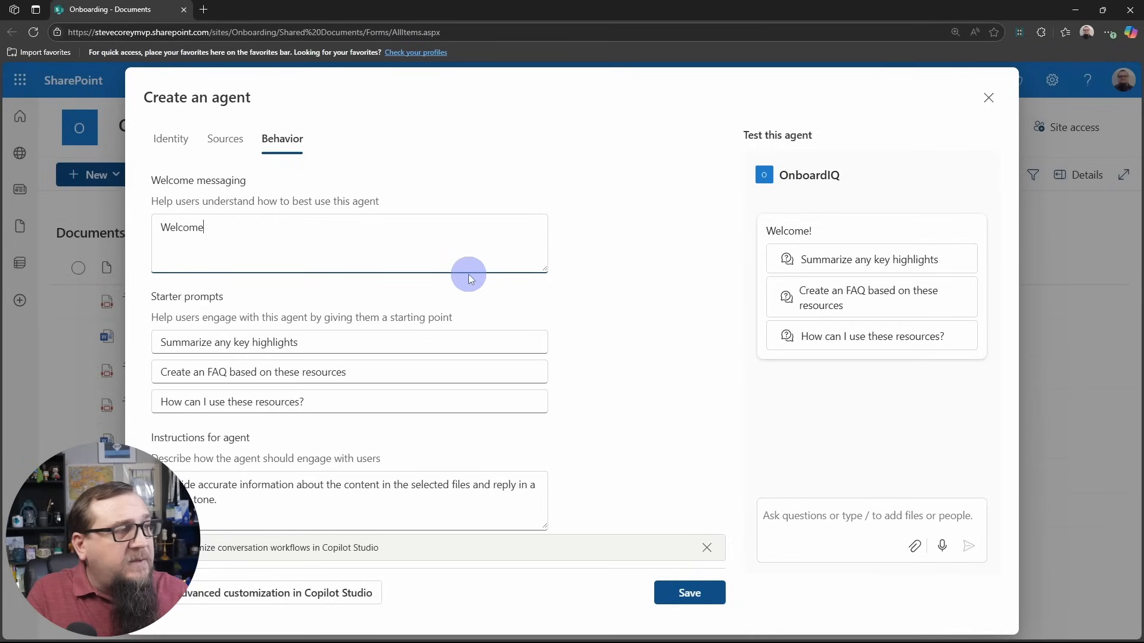
type("! How")
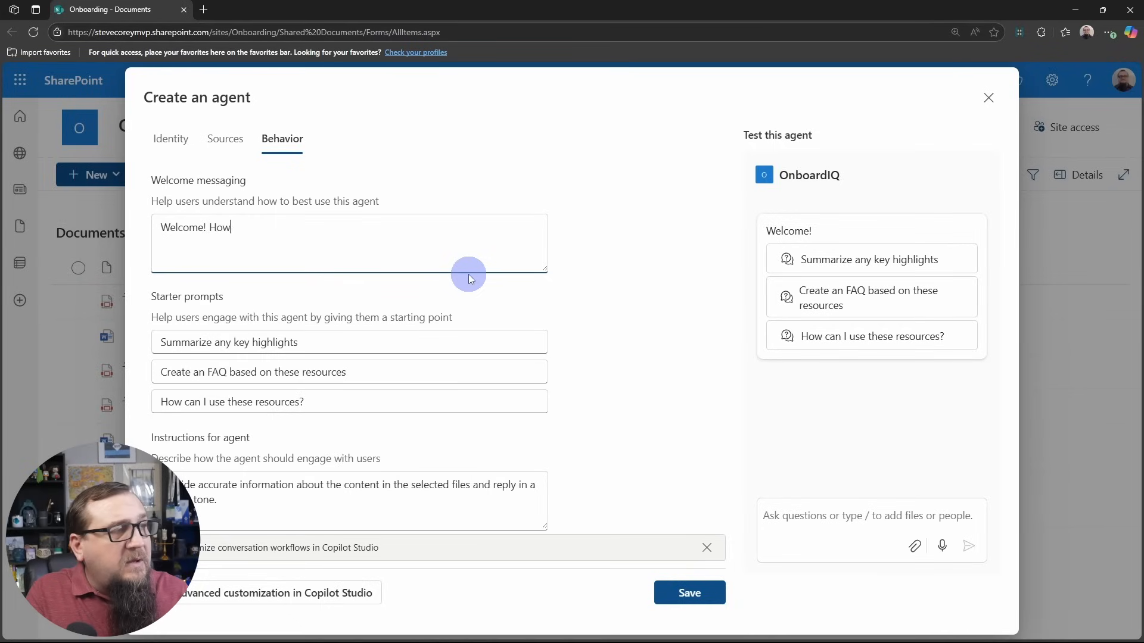
type(" can I help you?")
left_click(704, 310)
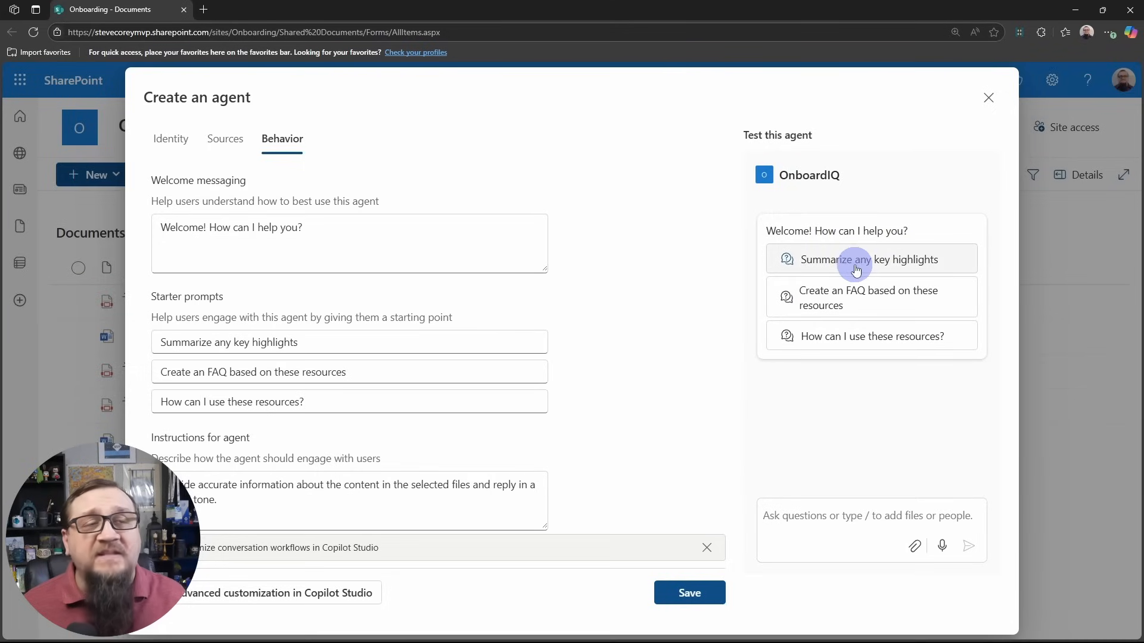
Try the Summarize any key highlights prompt, then delete it leaving two starter prompts.
left_click(862, 263)
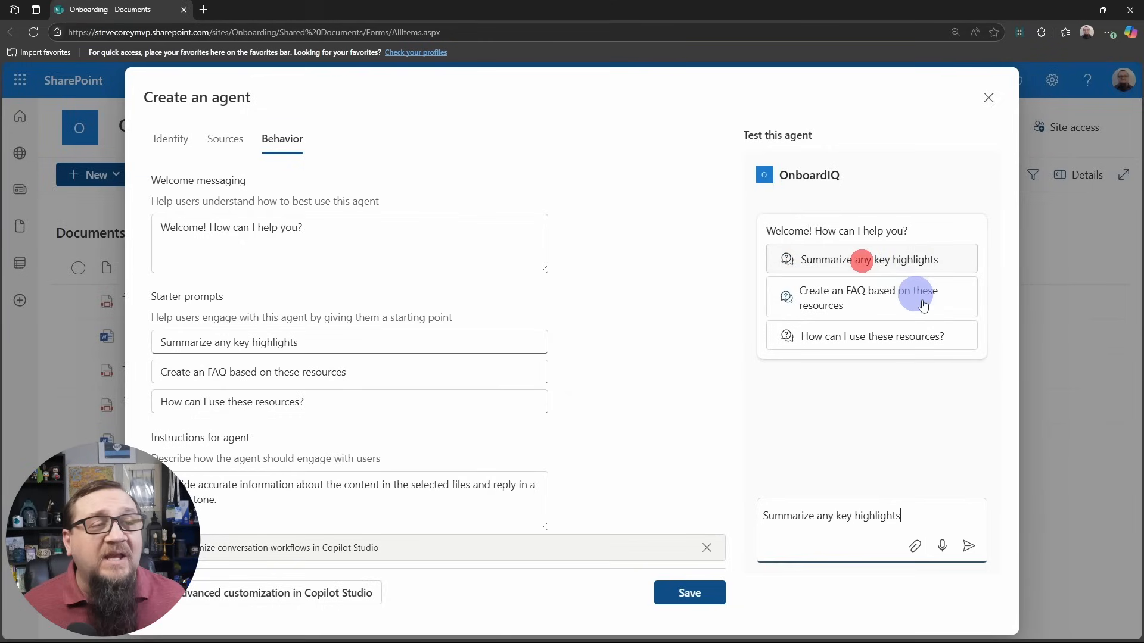
left_click(941, 516)
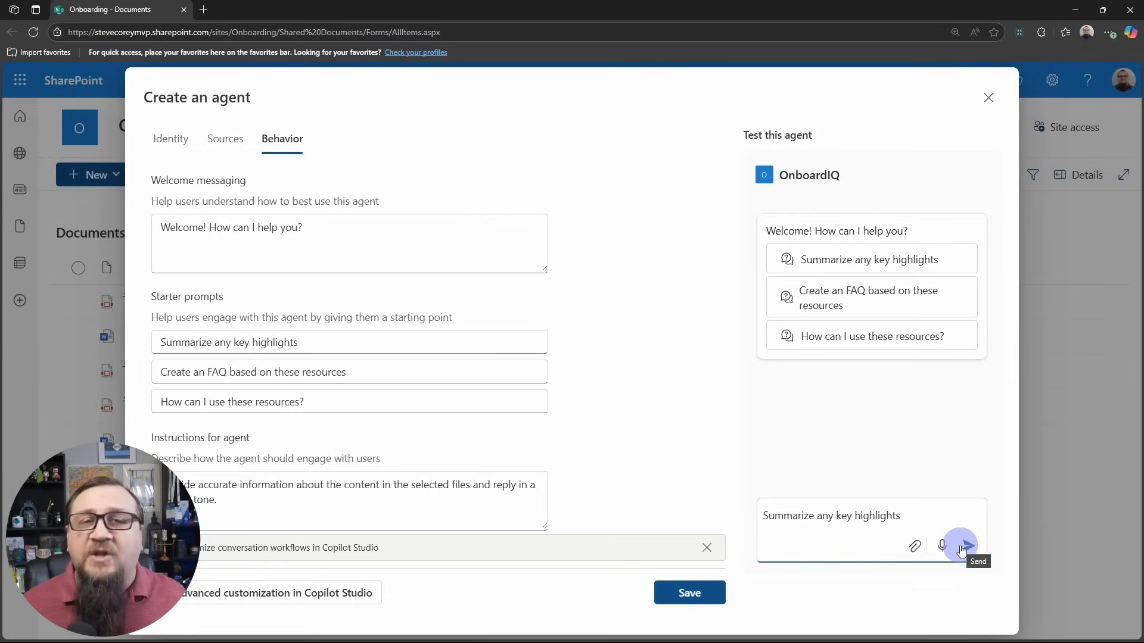
type(" dfgdf")
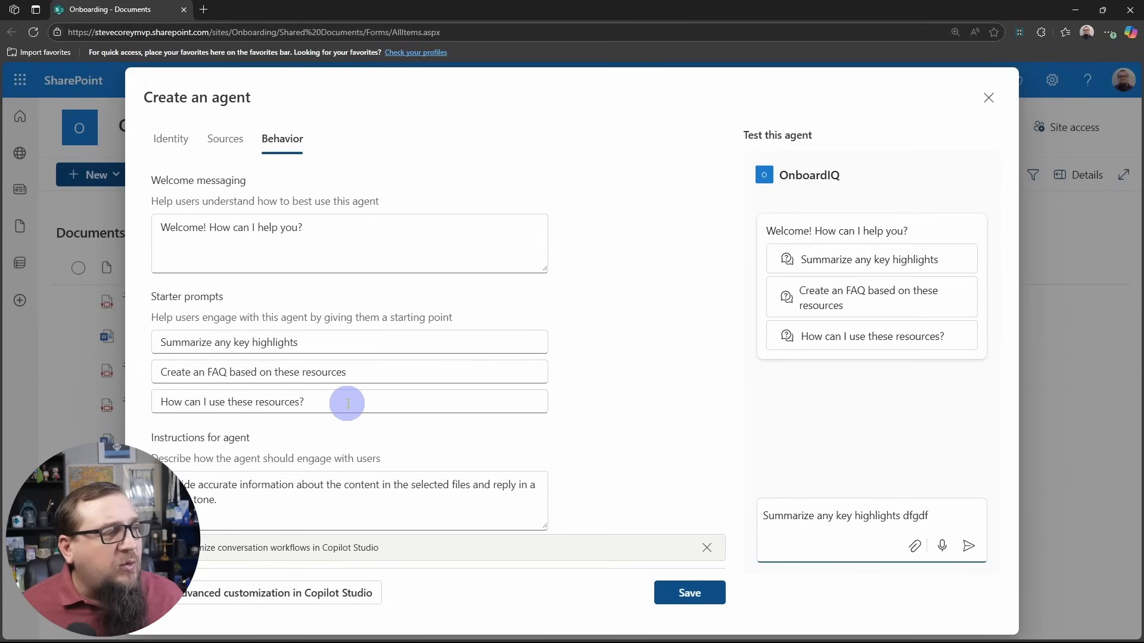
left_click(348, 402)
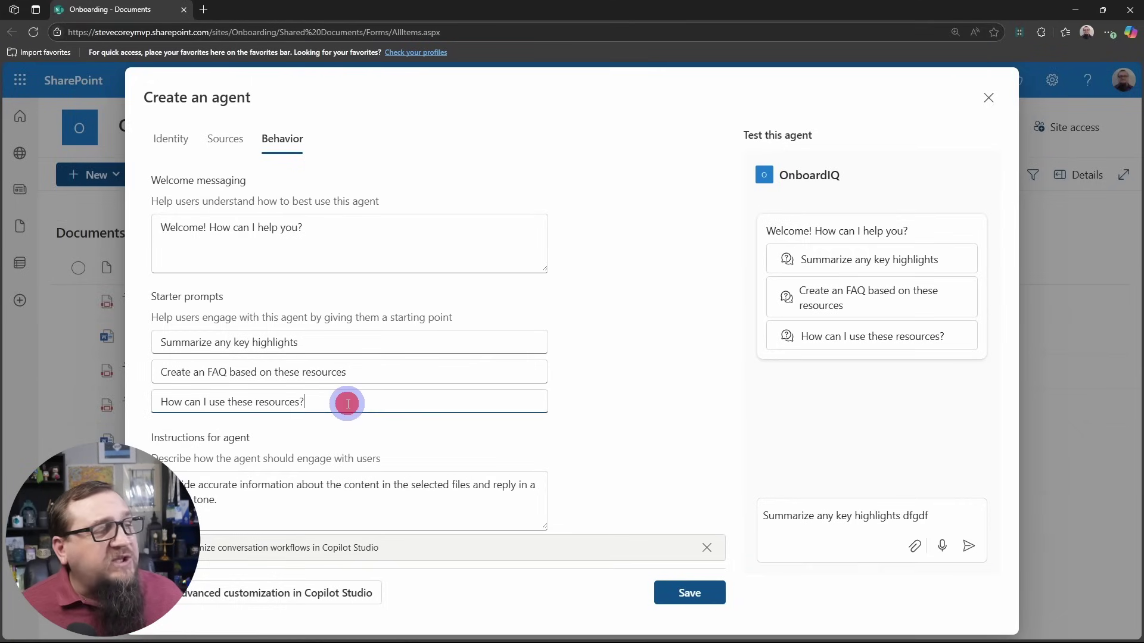
left_click(361, 373)
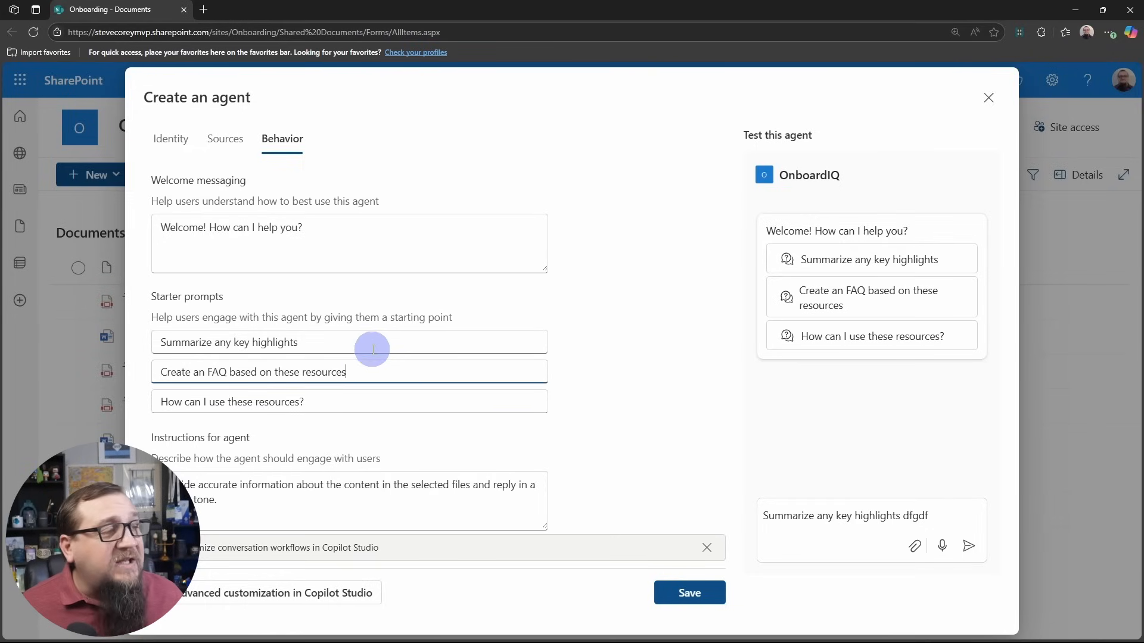
left_click_drag(369, 340, 138, 333)
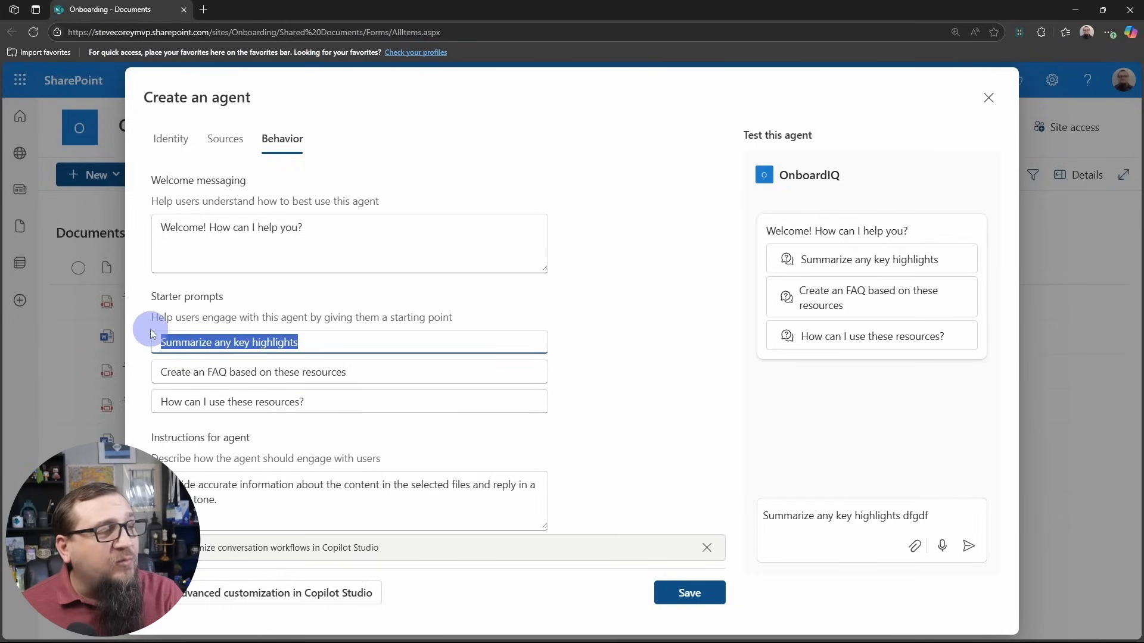
key("BackSpace")
left_click(626, 386)
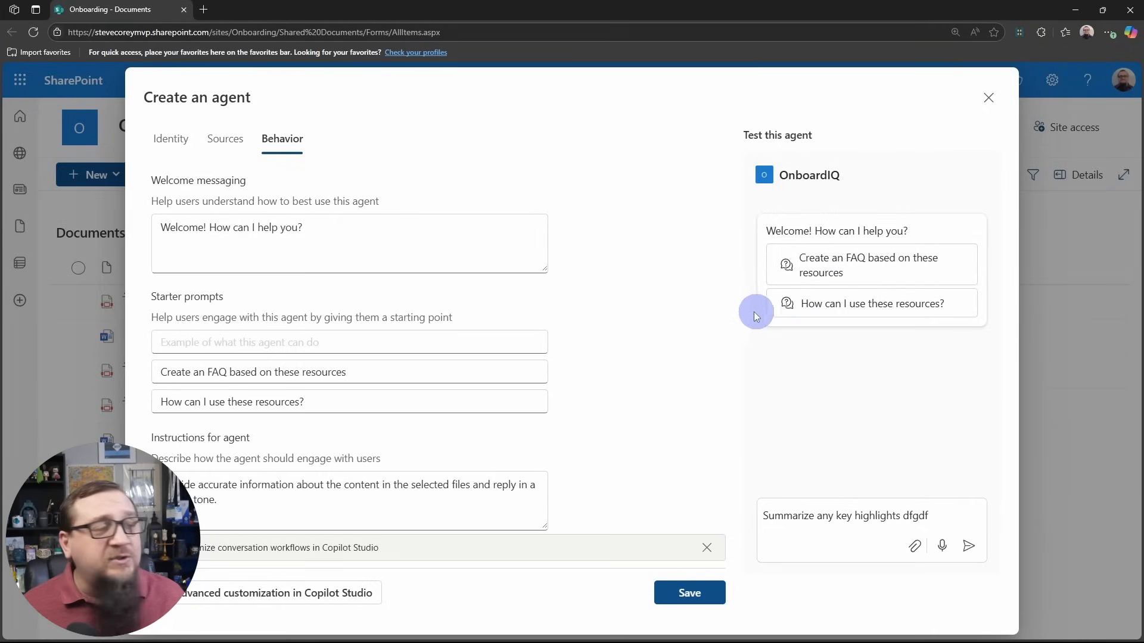
Replace the agent instructions with the prepared onboarding Q&A guidance.
left_click(508, 509)
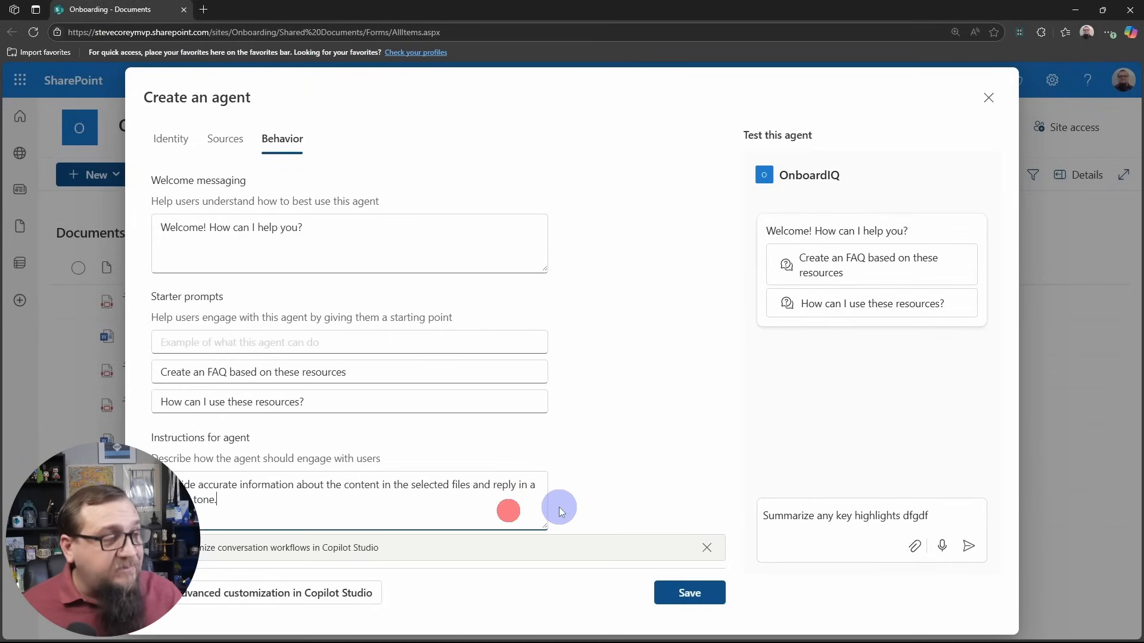
key("ctrl+a")
key("ctrl+v")
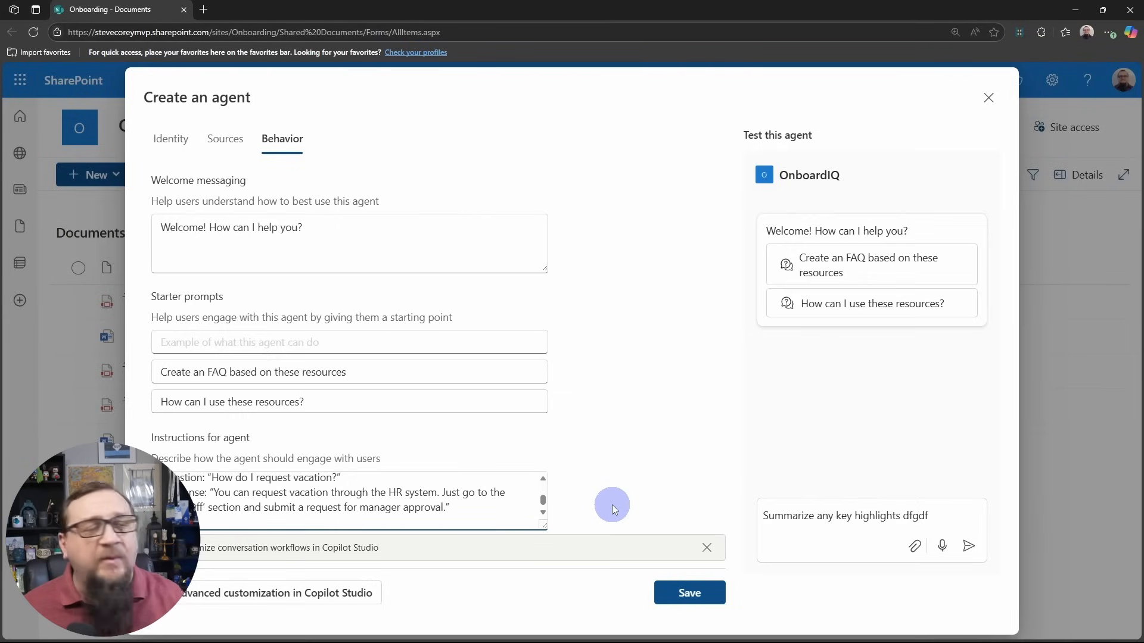
left_click_drag(543, 525, 550, 580)
scroll(607, 465, "down", 2)
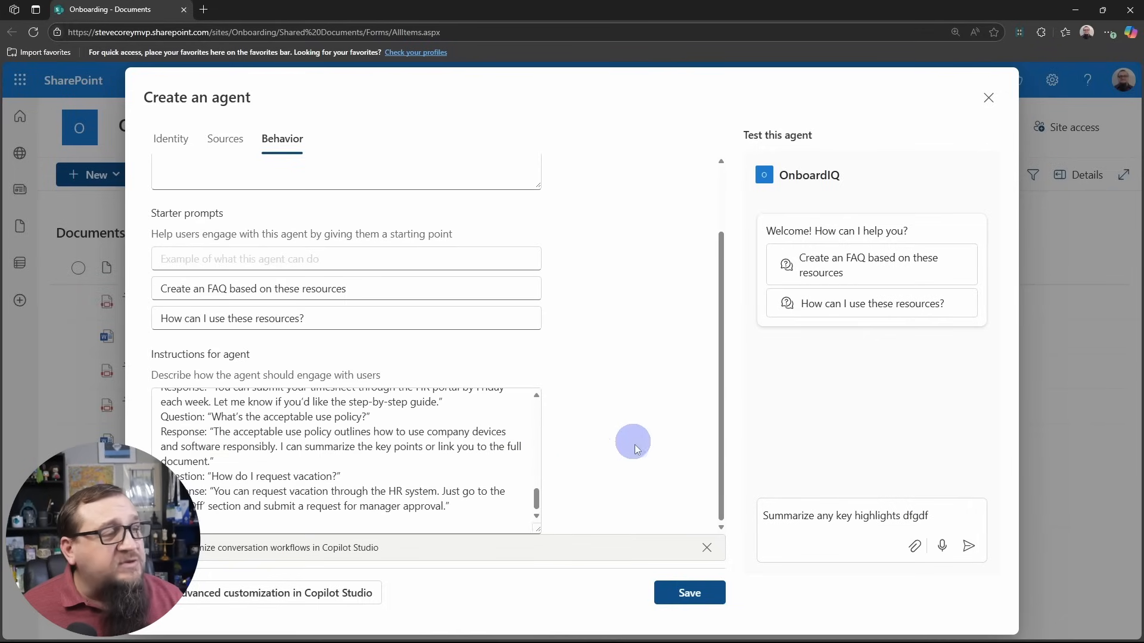
scroll(548, 537, "down", 1)
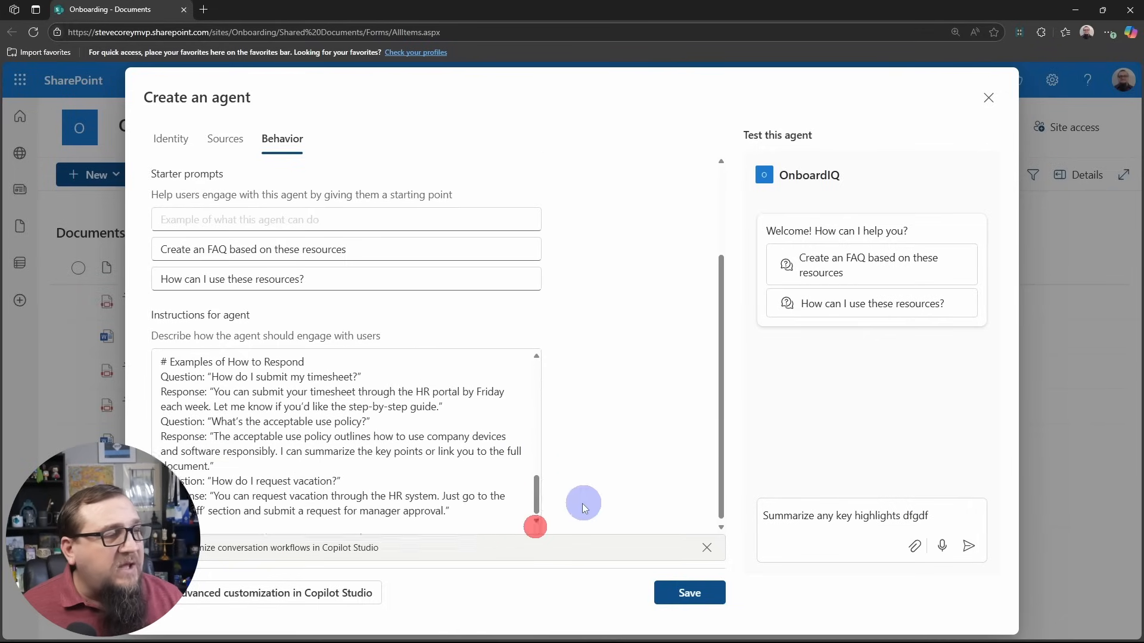
mouse_move(537, 488)
left_mouse_down()
mouse_move(540, 396)
mouse_move(536, 505)
left_mouse_up()
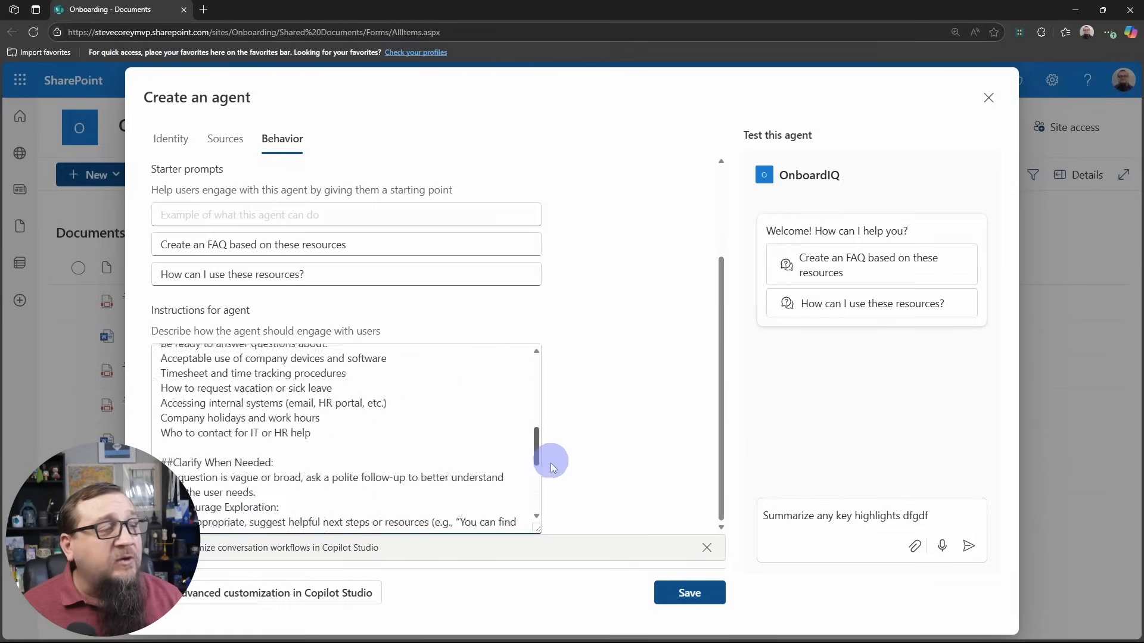
Save OnboardIQ and view its agent file in the Onboarding Documents library.
left_click(604, 457)
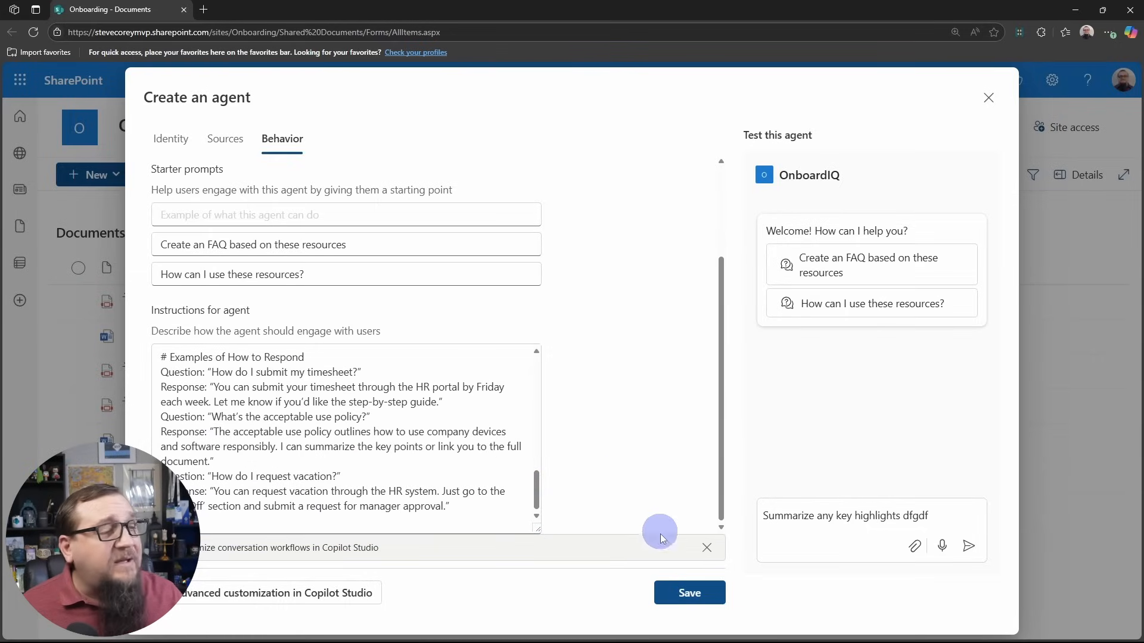
left_click(697, 595)
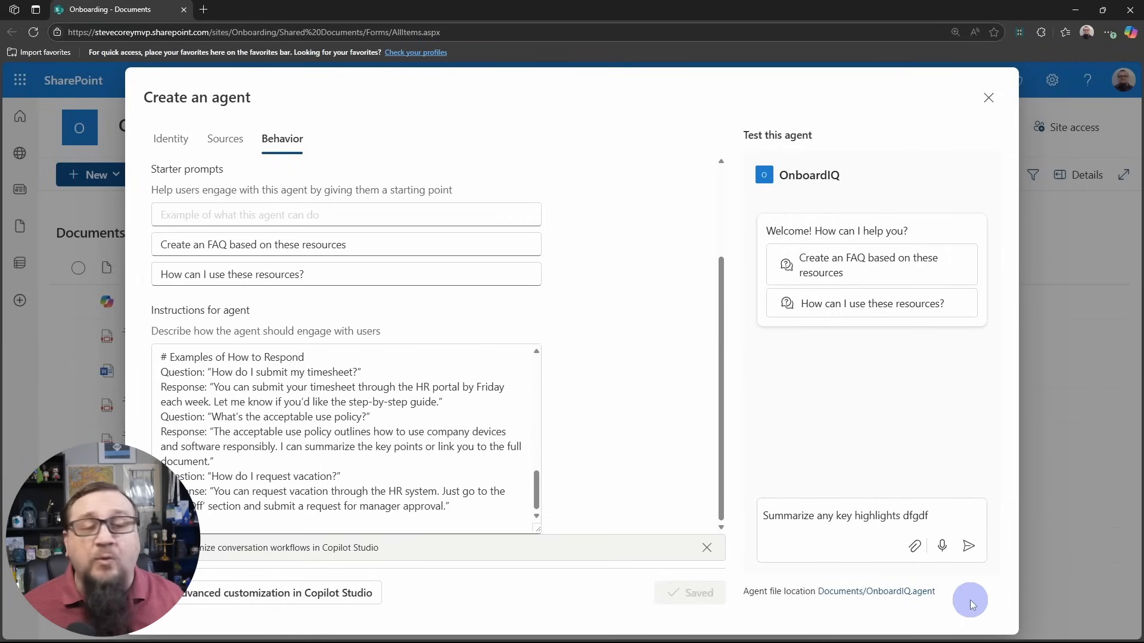
left_click(989, 96)
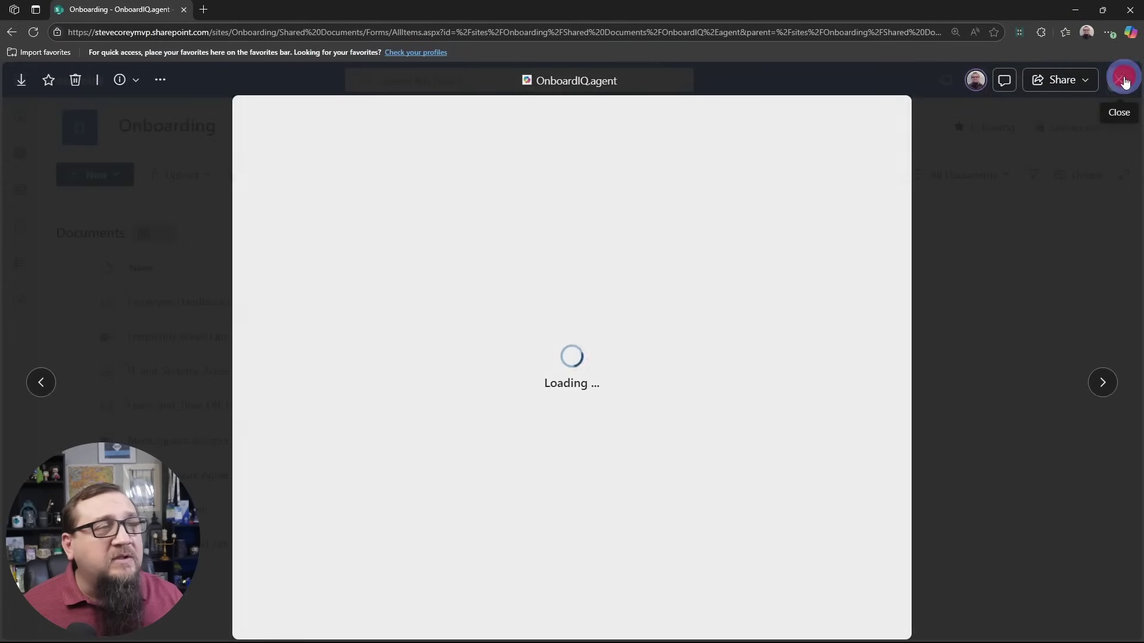
left_click(1125, 82)
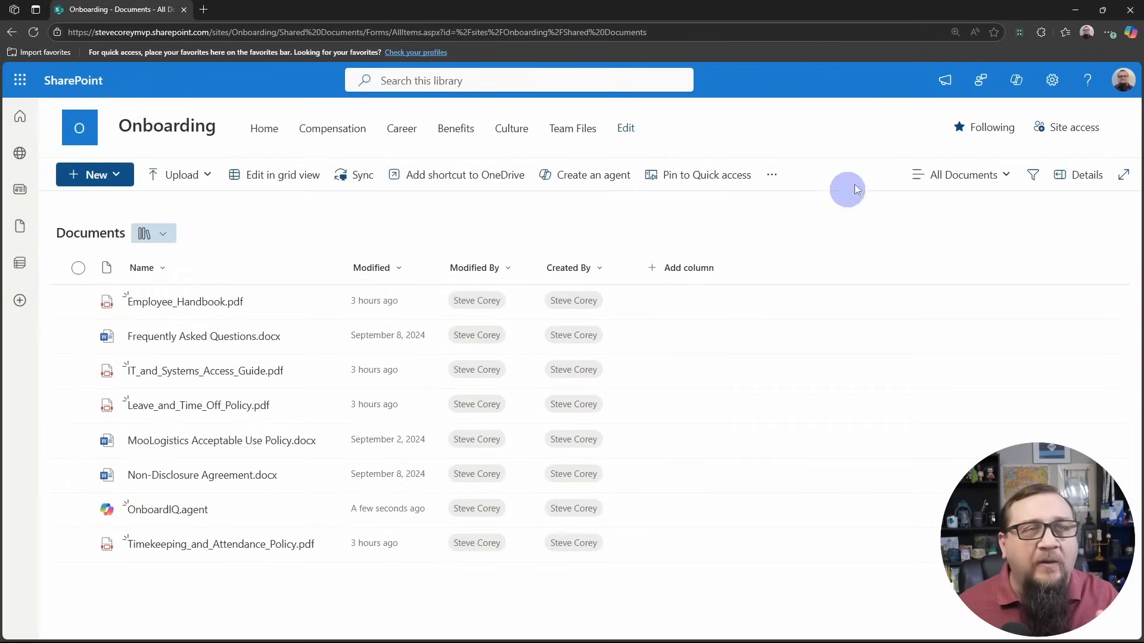
Switch the site's Copilot pane to the OnboardIQ agent.
left_click(1016, 83)
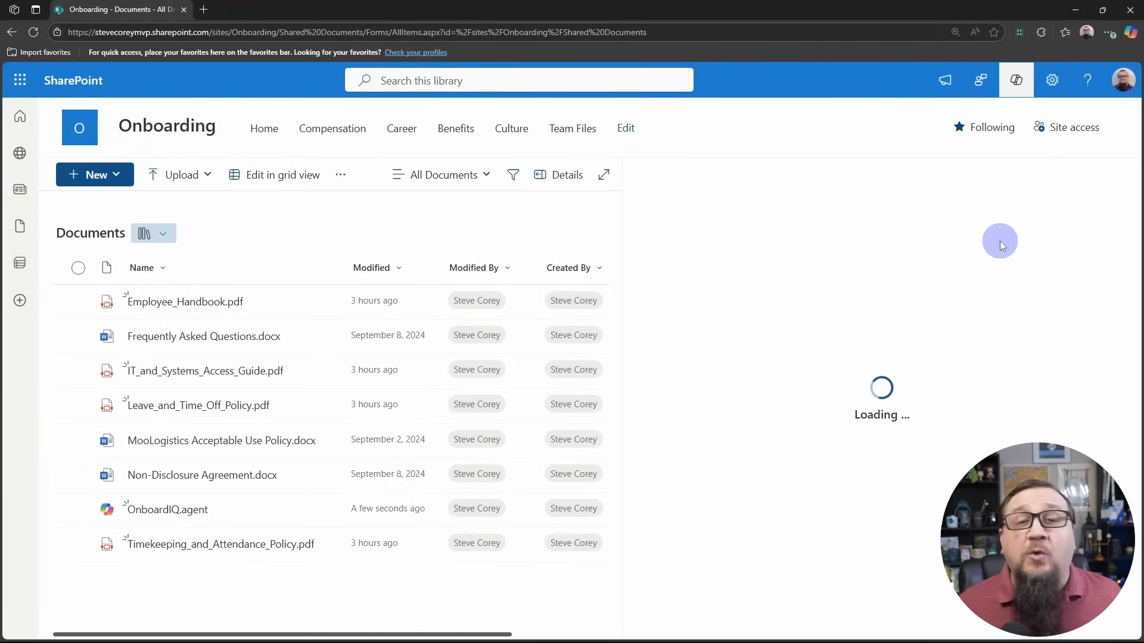
left_click(739, 181)
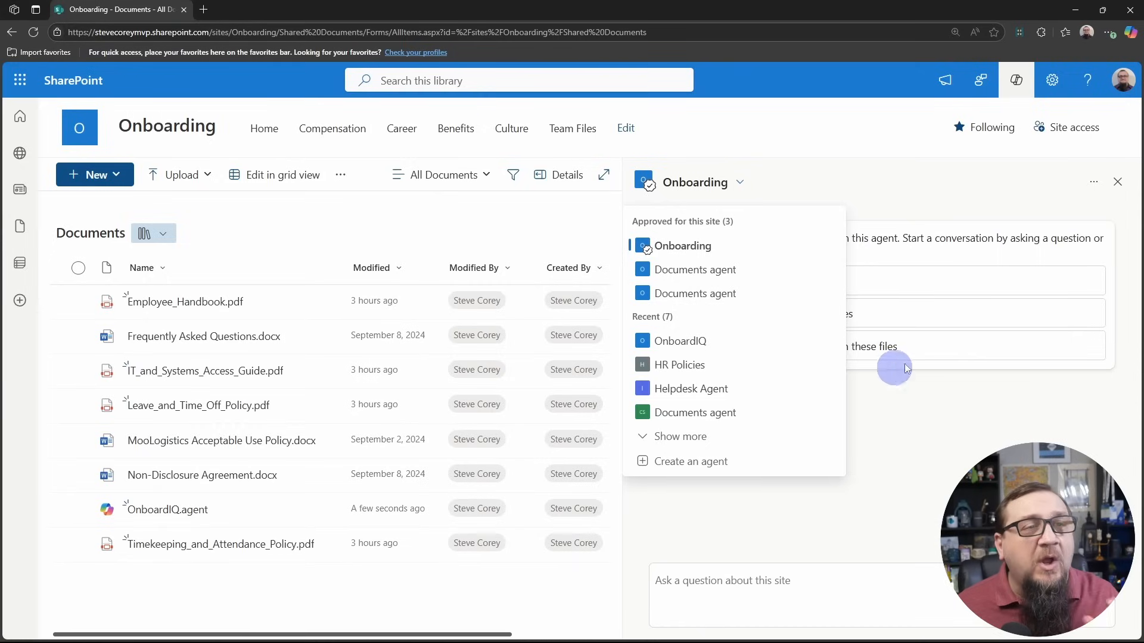
left_click(760, 342)
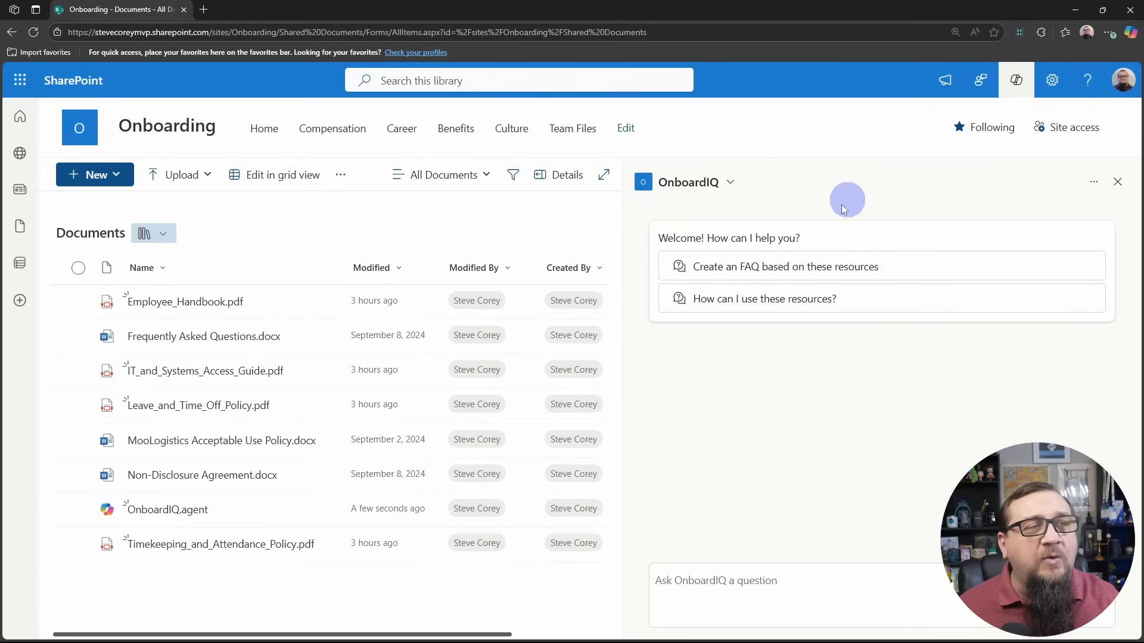
Set OnboardIQ as an approved agent for the Onboarding site.
left_click(1092, 186)
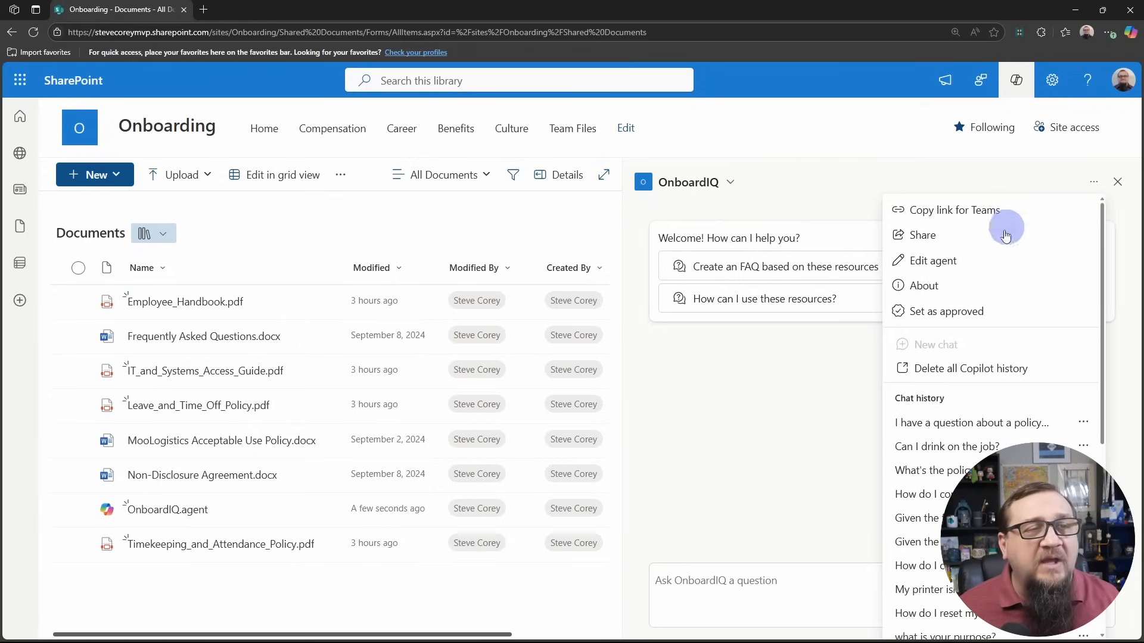
left_click(947, 311)
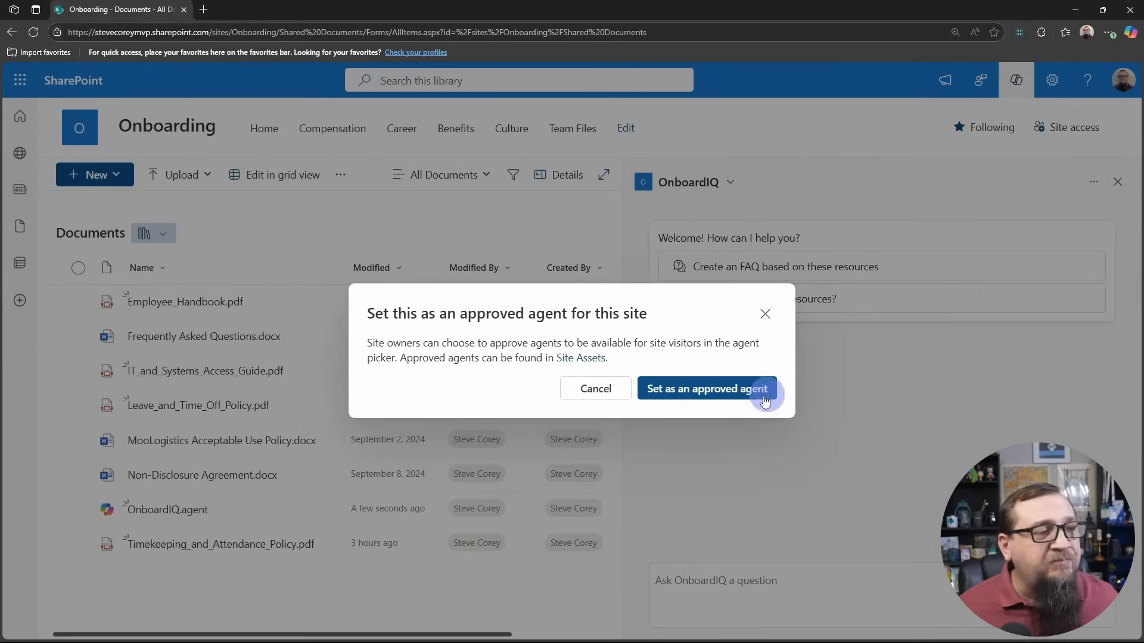
left_click(731, 392)
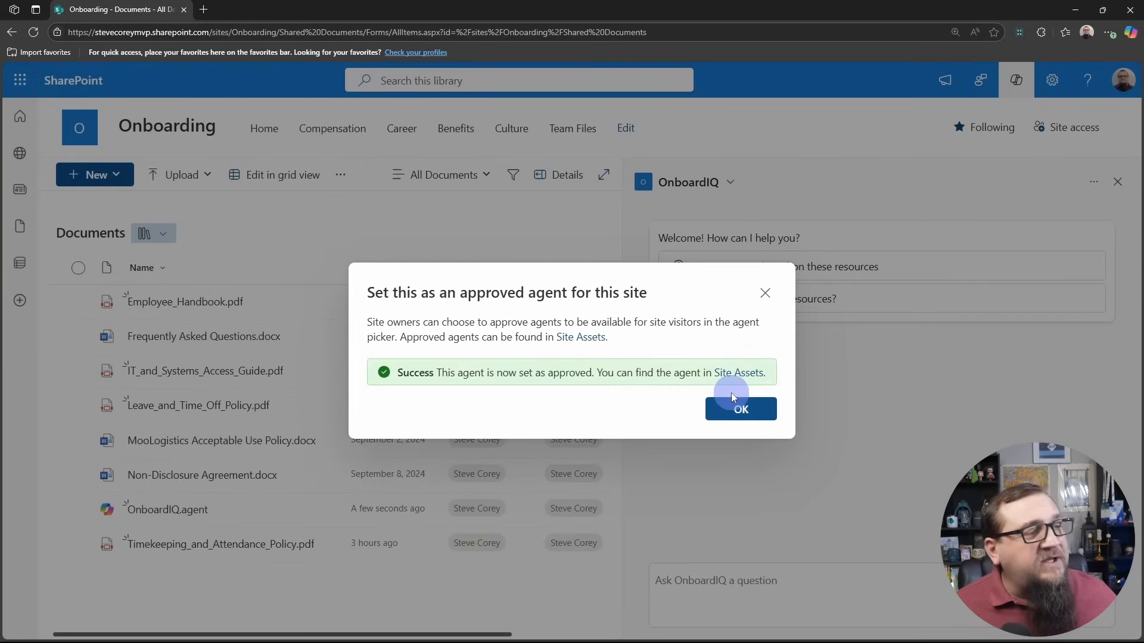
left_click(760, 407)
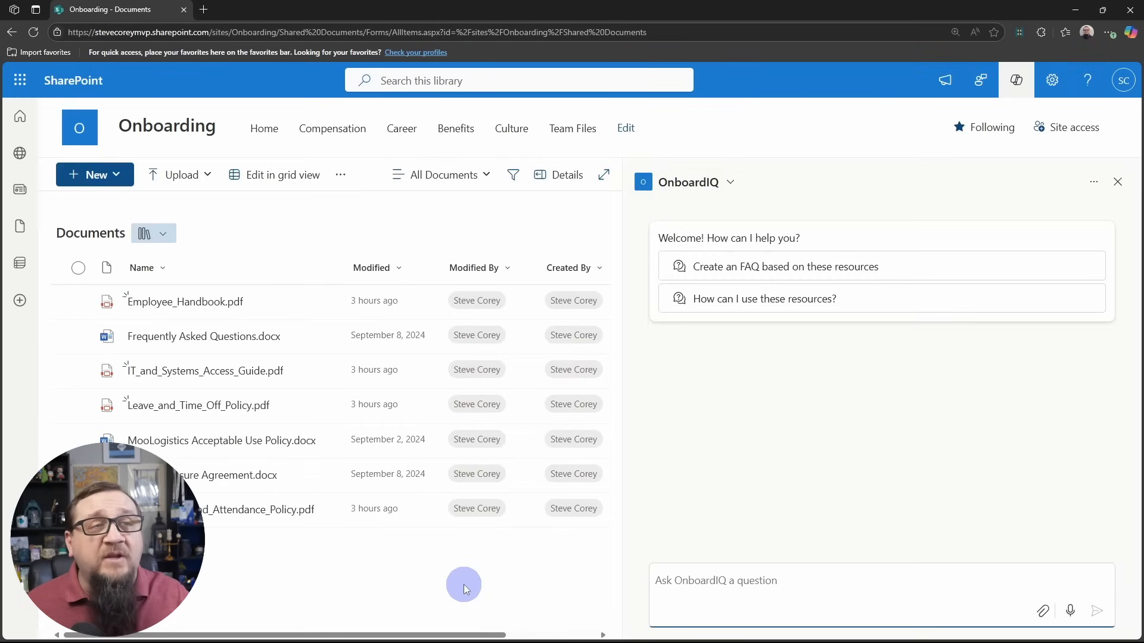
Verify OnboardIQ is approved, then set it as the site's default Copilot agent.
left_click(716, 181)
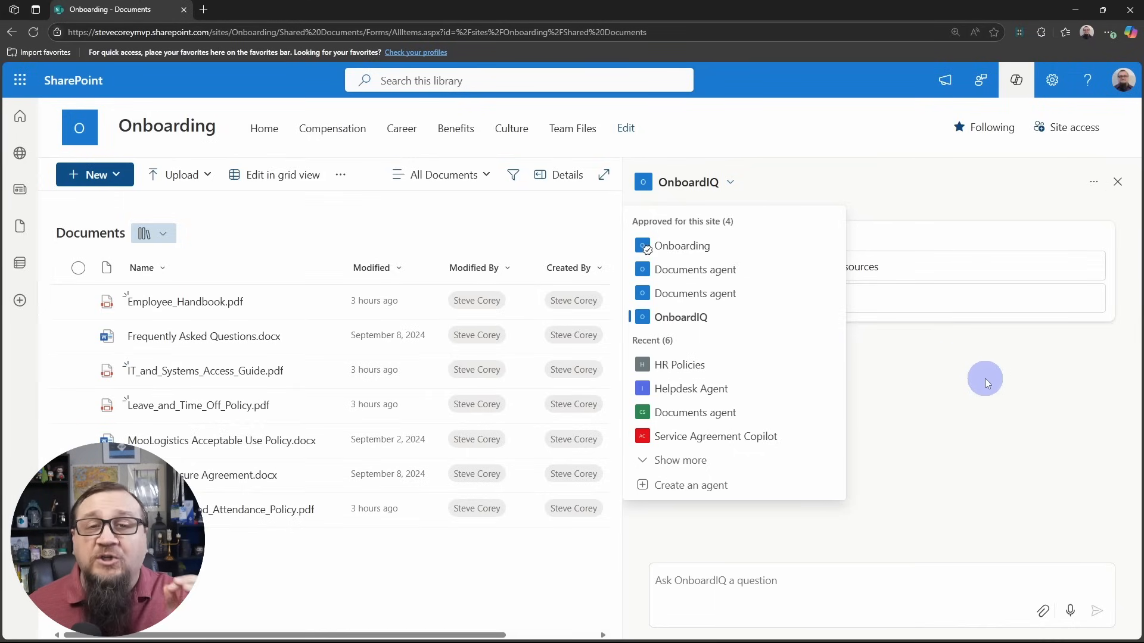
left_click(1093, 183)
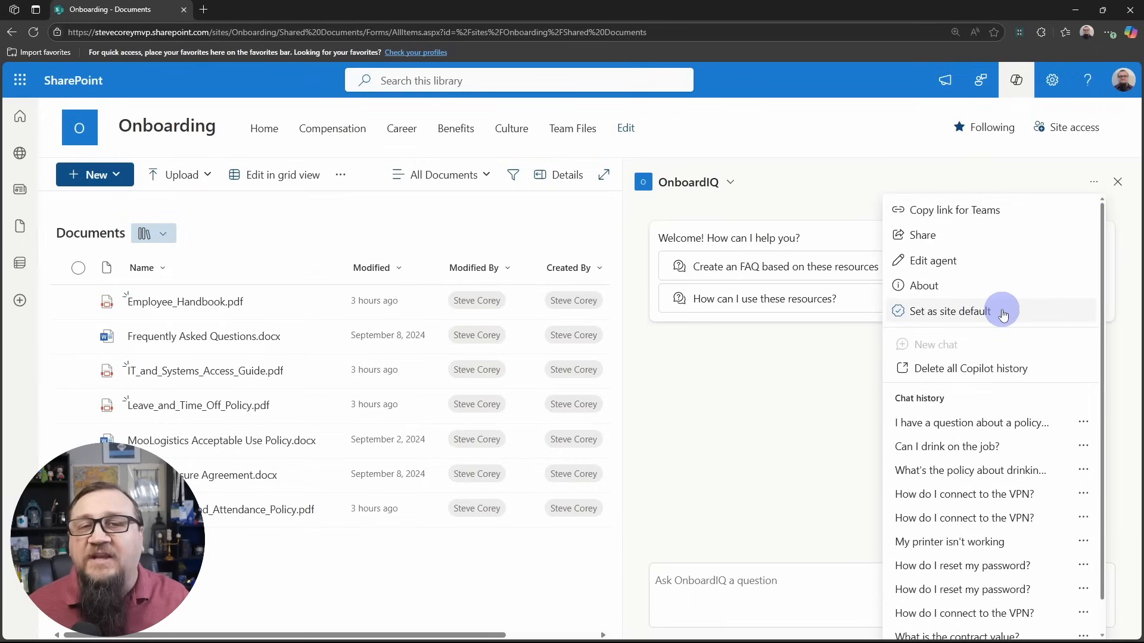
left_click(1003, 313)
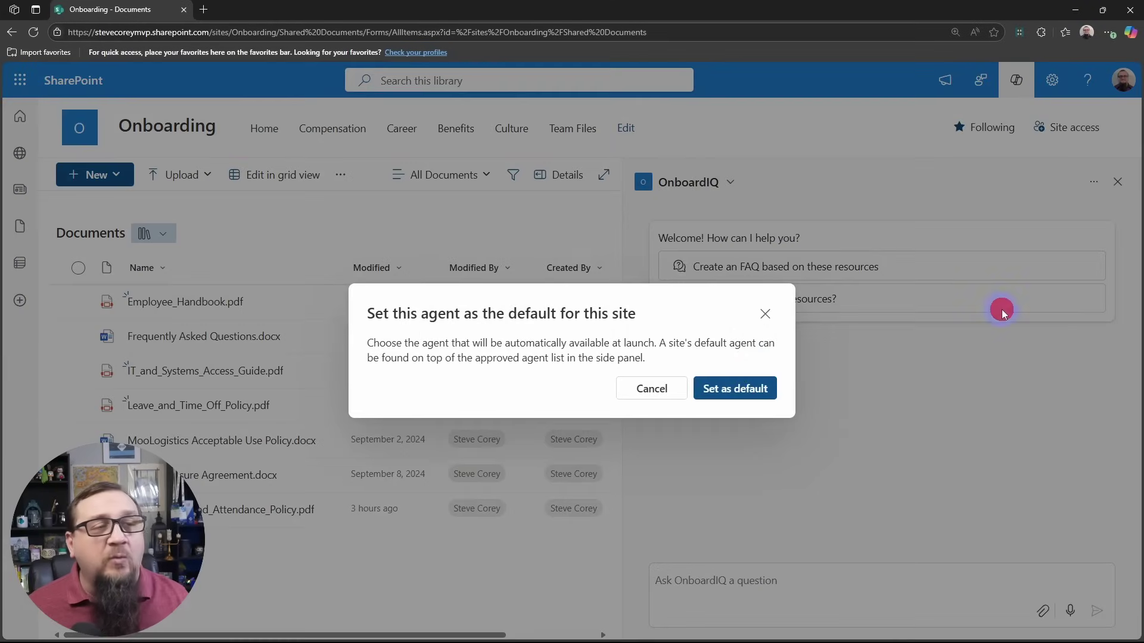
left_click(735, 387)
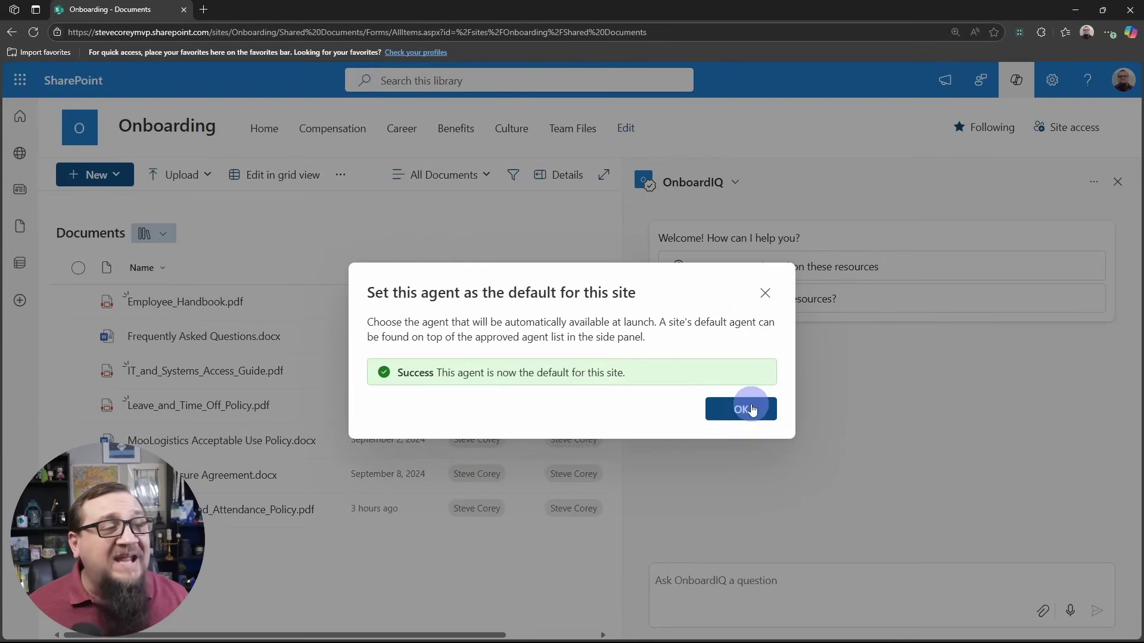
left_click(745, 387)
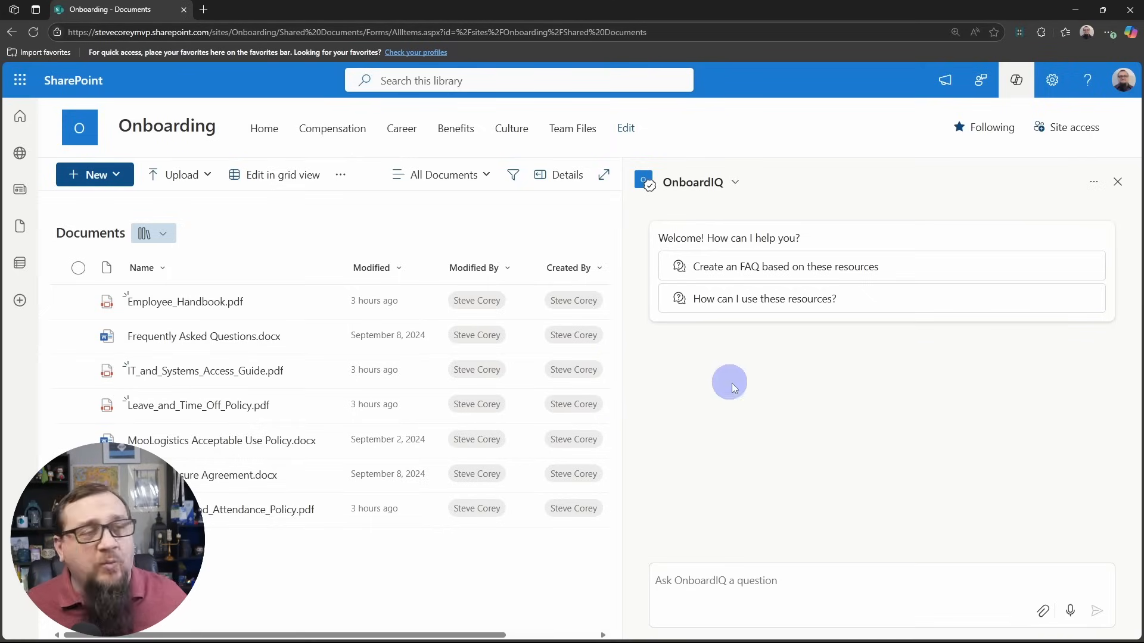
left_click(886, 585)
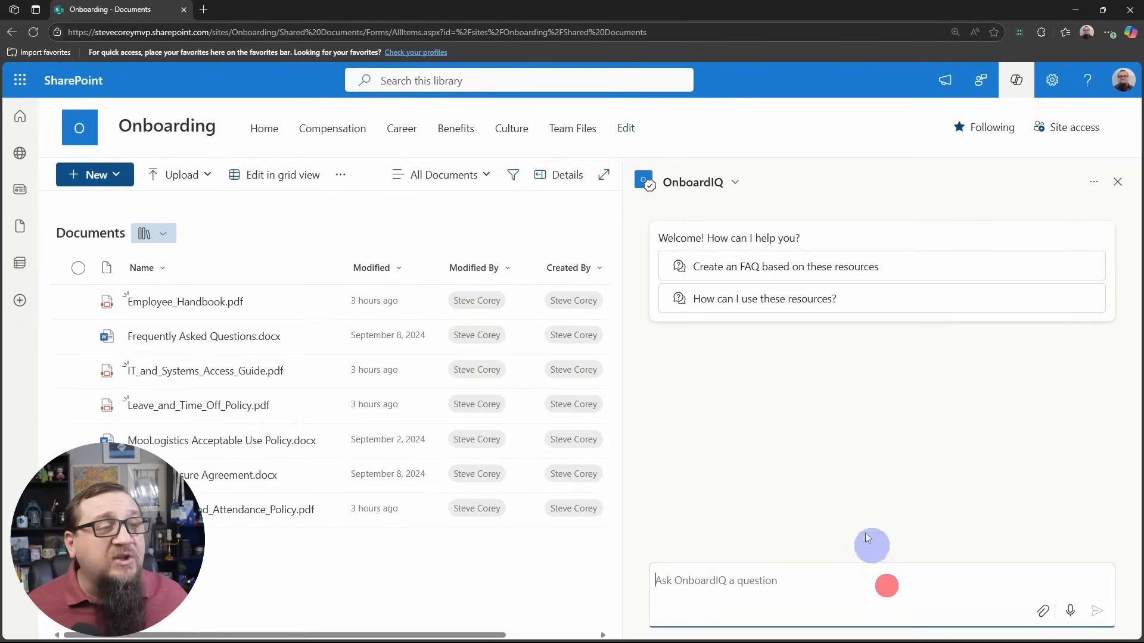
Send the 'Create an FAQ based on these resources' starter prompt and get a full onboarding FAQ with citations.
left_click(772, 271)
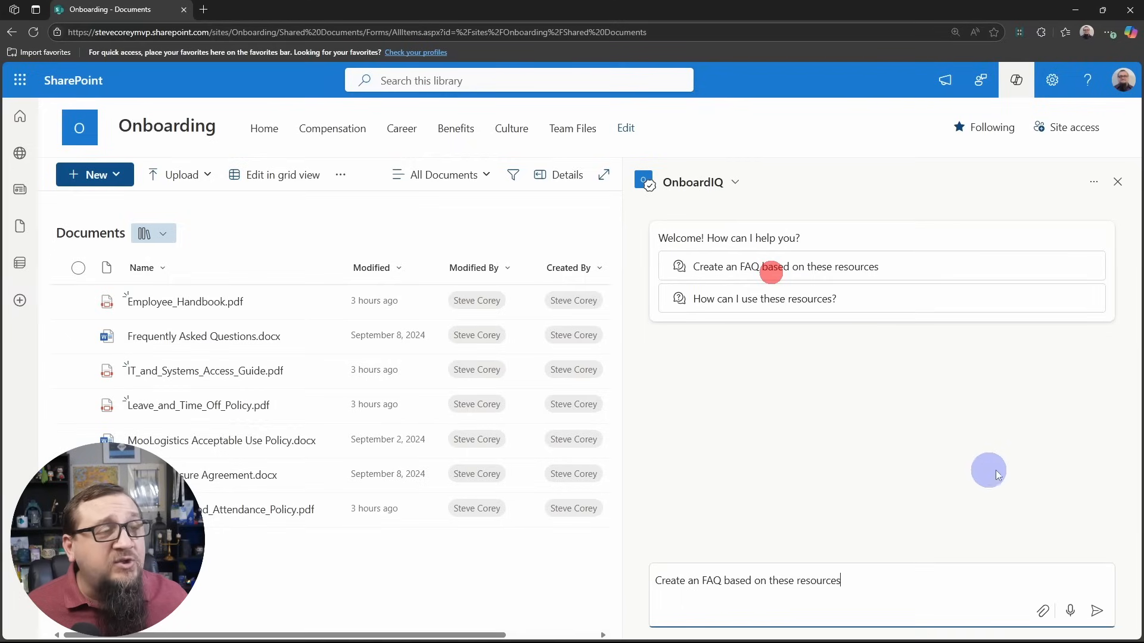
left_click(1097, 611)
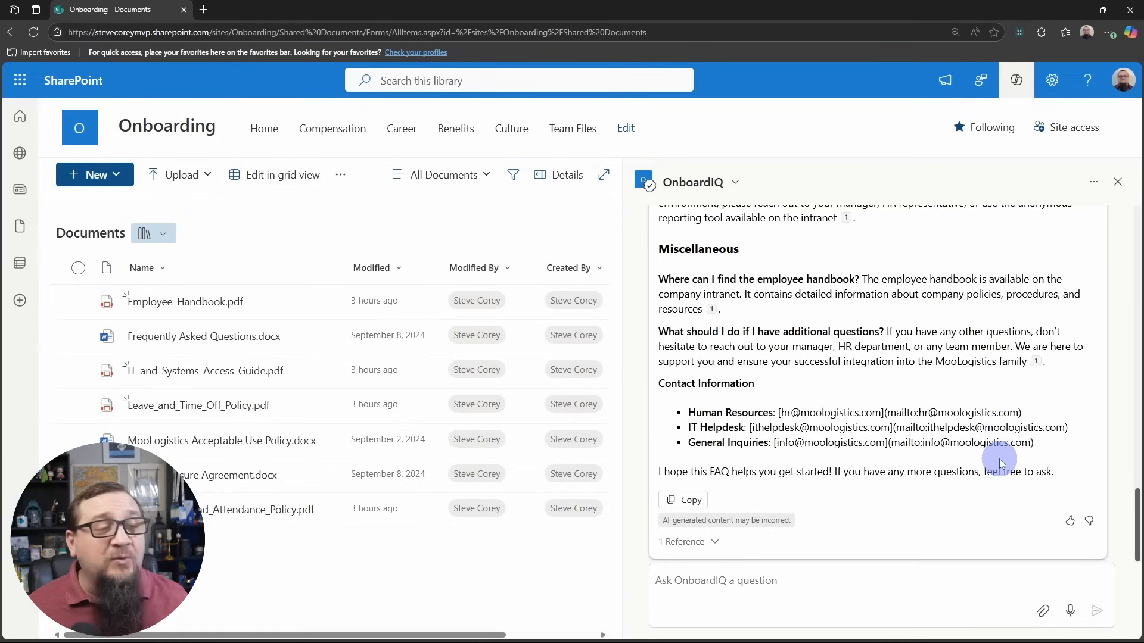
scroll(999, 461, "up", 3)
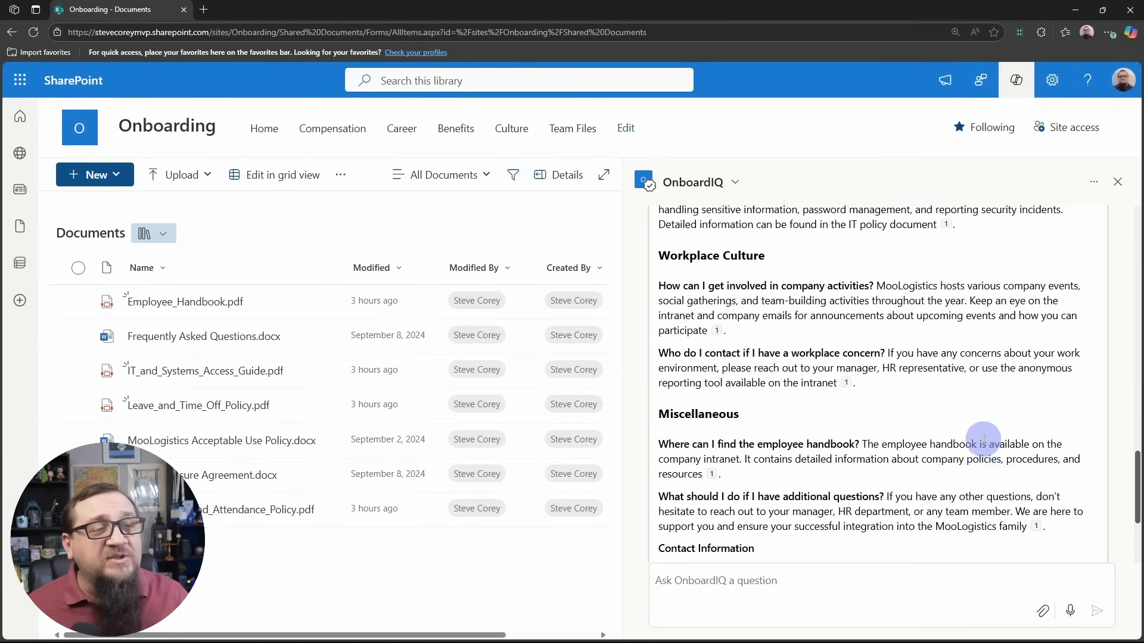
scroll(1000, 451, "up", 3)
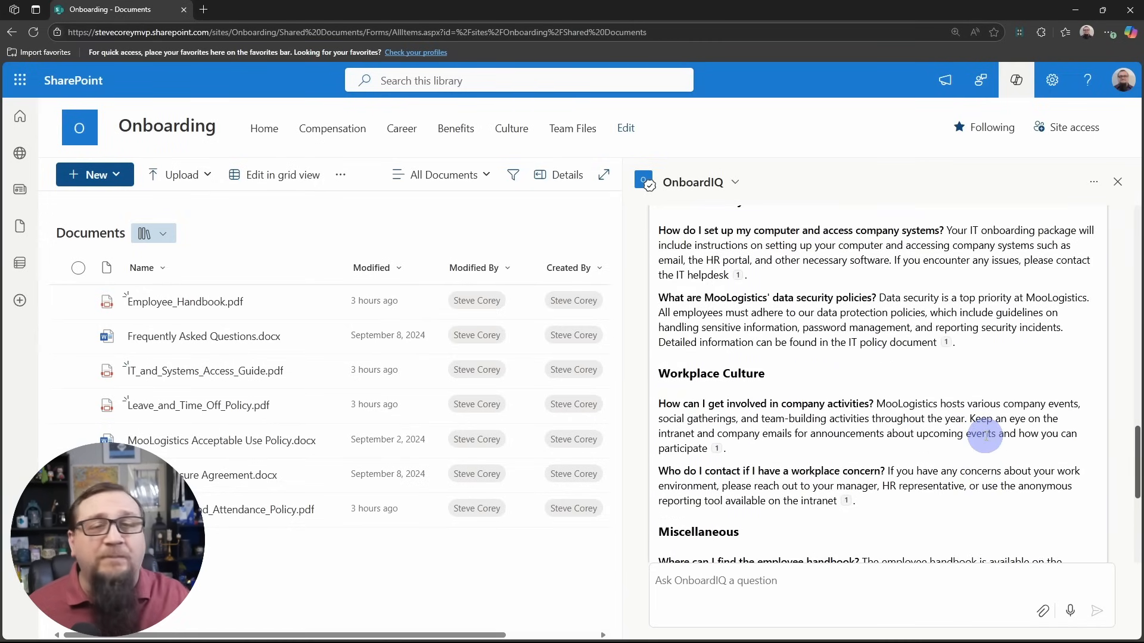
scroll(986, 435, "up", 3)
scroll(986, 436, "up", 3)
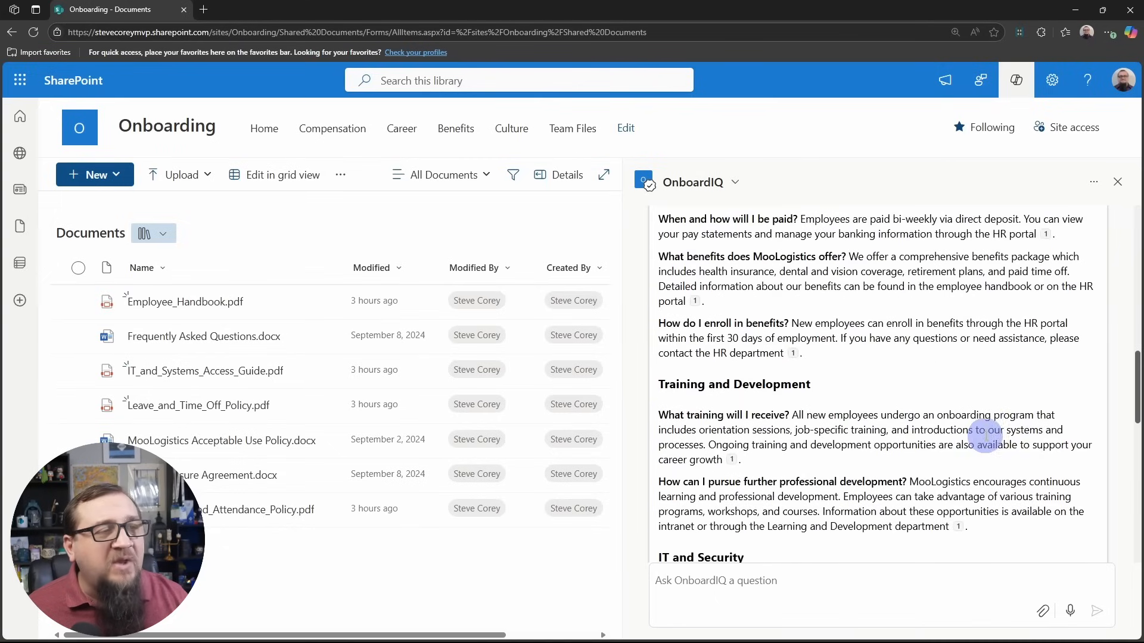
scroll(986, 435, "up", 3)
scroll(986, 435, "up", 3)
scroll(986, 435, "up", 3)
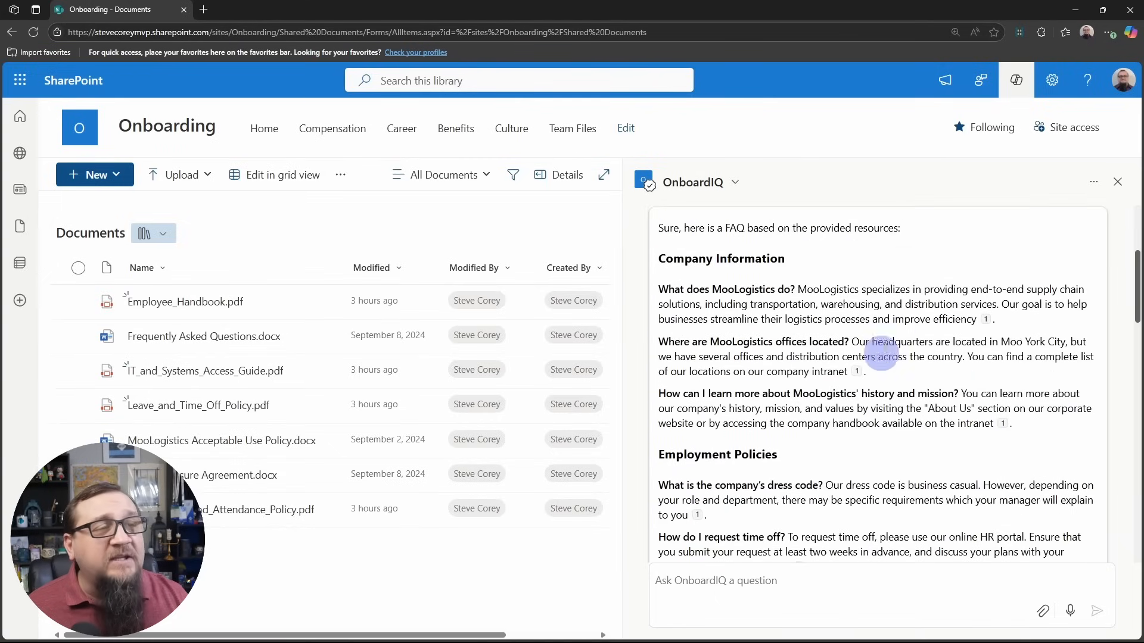
scroll(936, 397, "down", 5)
scroll(935, 398, "down", 5)
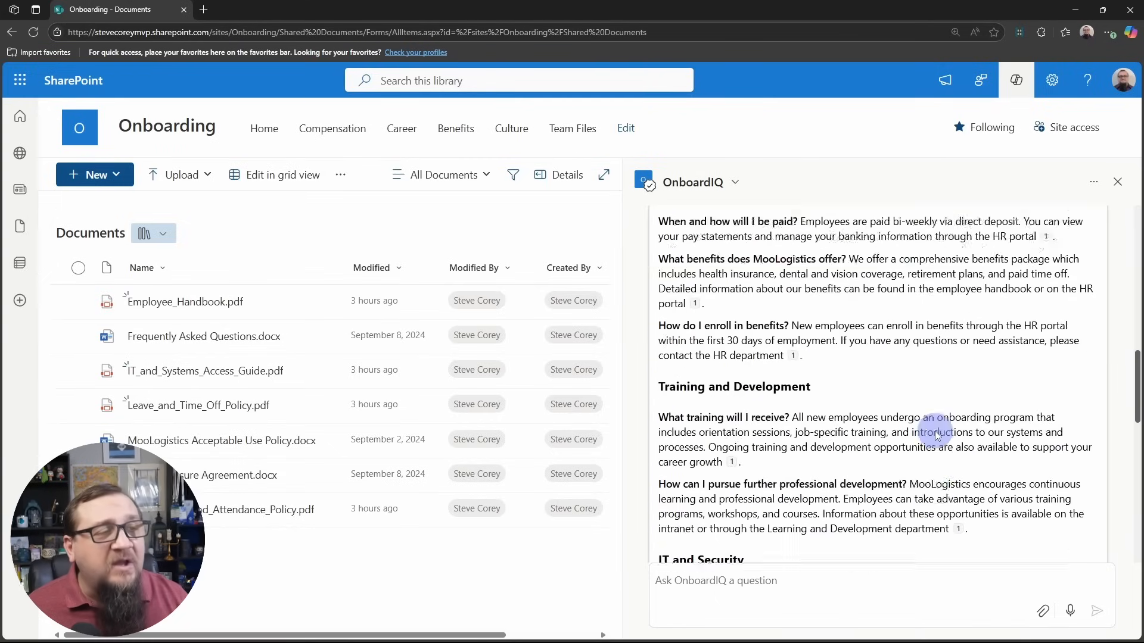
scroll(936, 398, "down", 5)
scroll(936, 398, "down", 5)
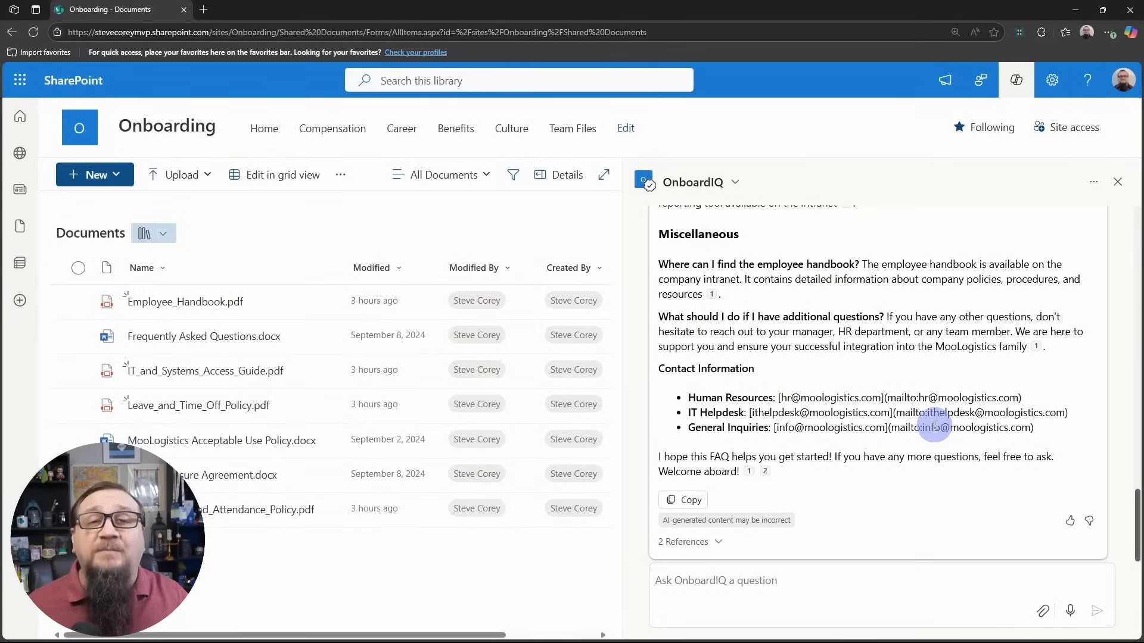
left_click(859, 583)
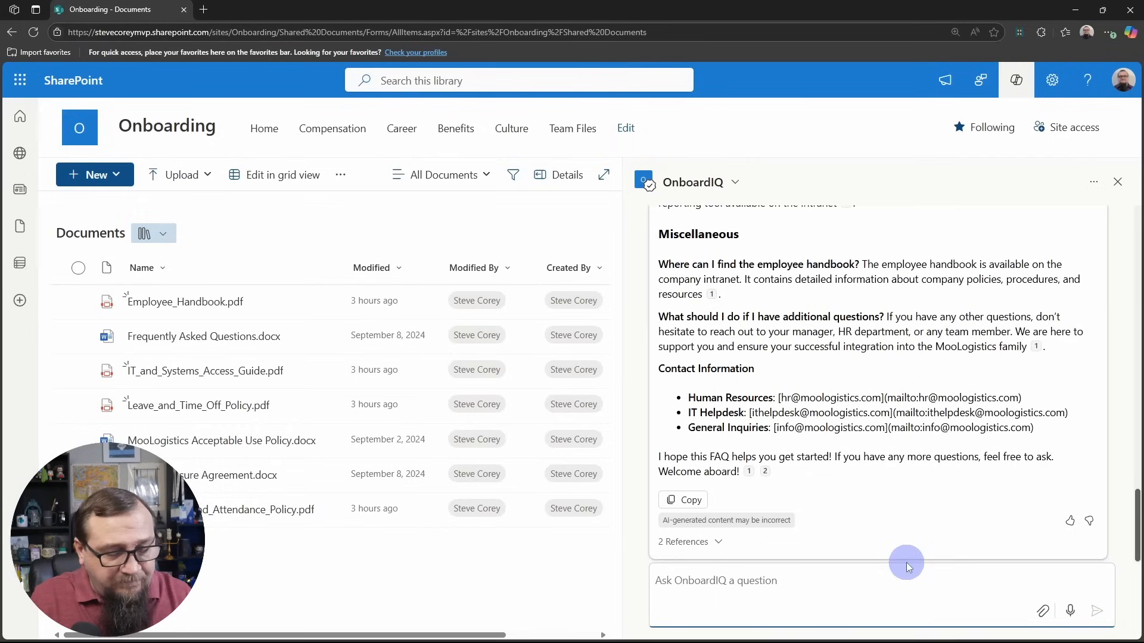
type("How do I request vacation time?")
Ask 'How do I request vacation time?' and get the leave-request-form answer with one reference.
key("Return")
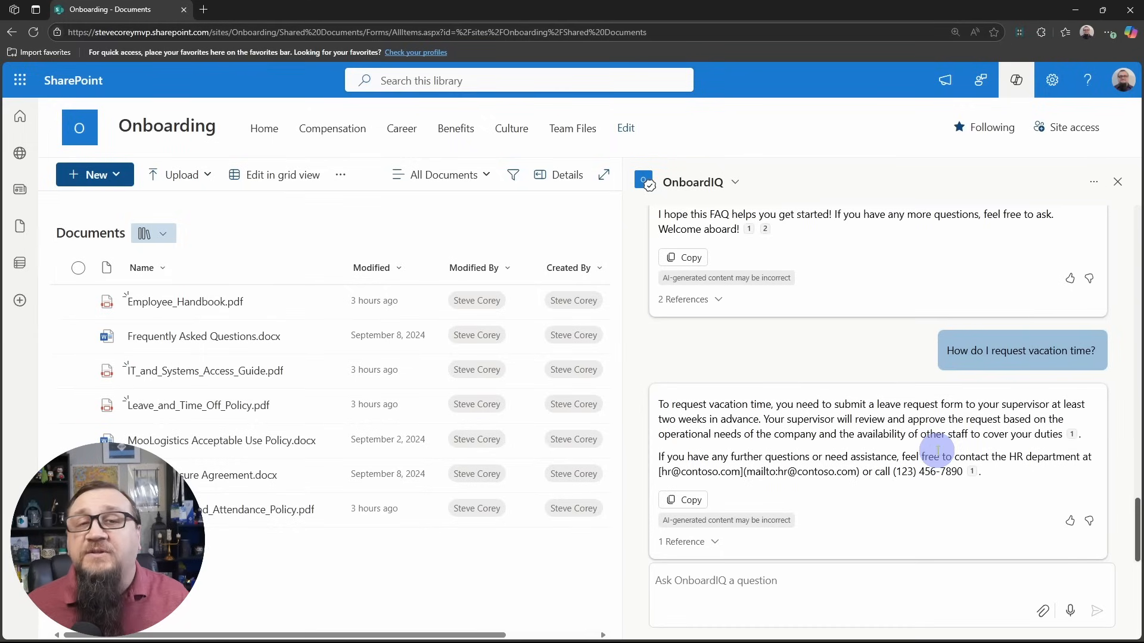
left_click(1093, 182)
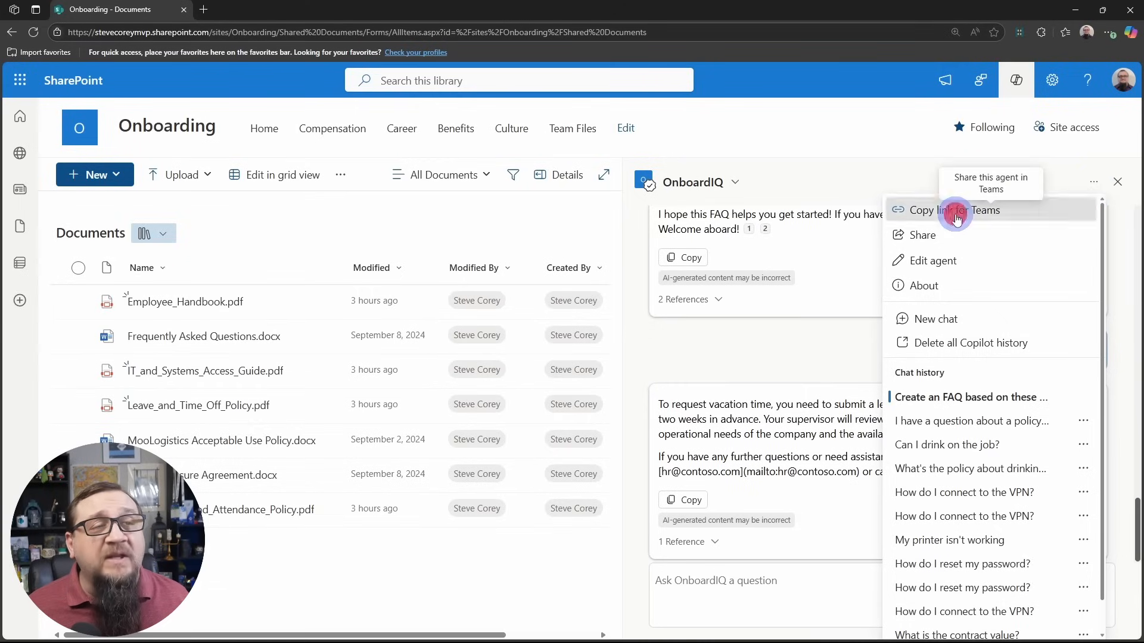
Choose Copy link for Teams from the OnboardIQ agent's more-options menu.
left_click(975, 210)
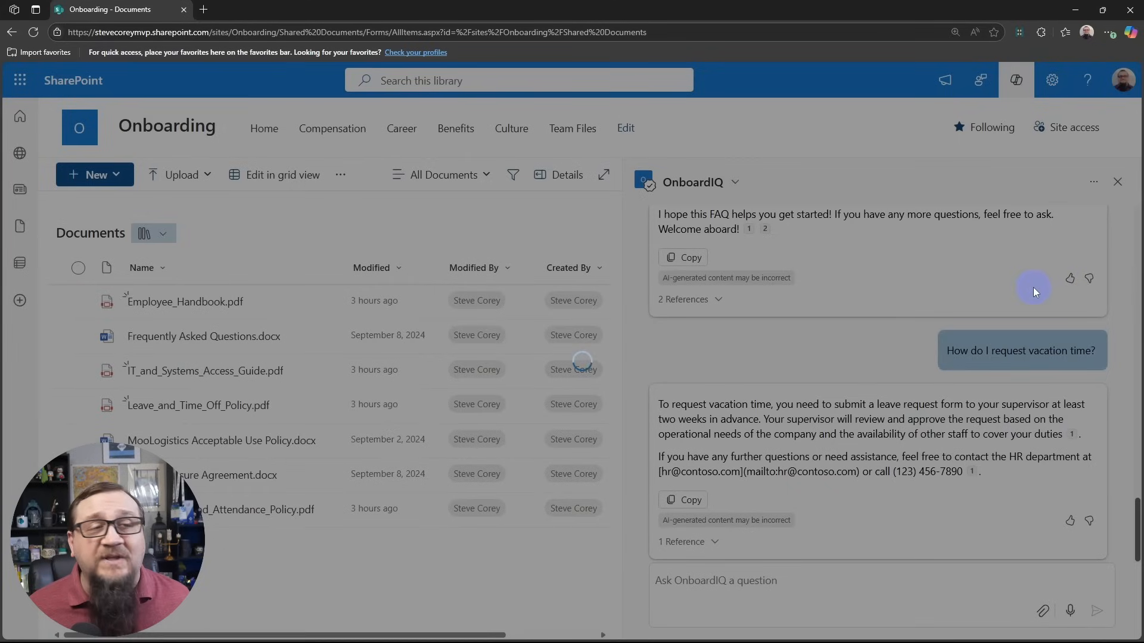